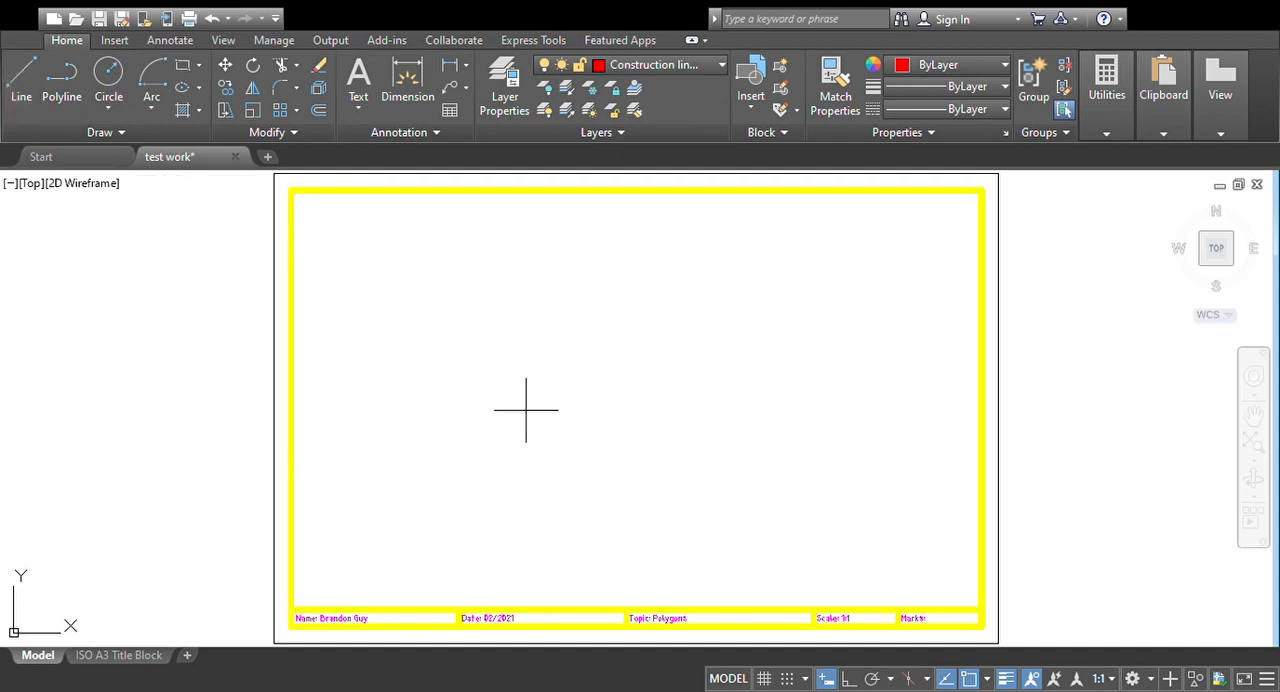
Step: Draw a horizontal baseline across the middle of the sheet with Ortho mode on
{"action": "left_click", "coordinate": [475, 401]}
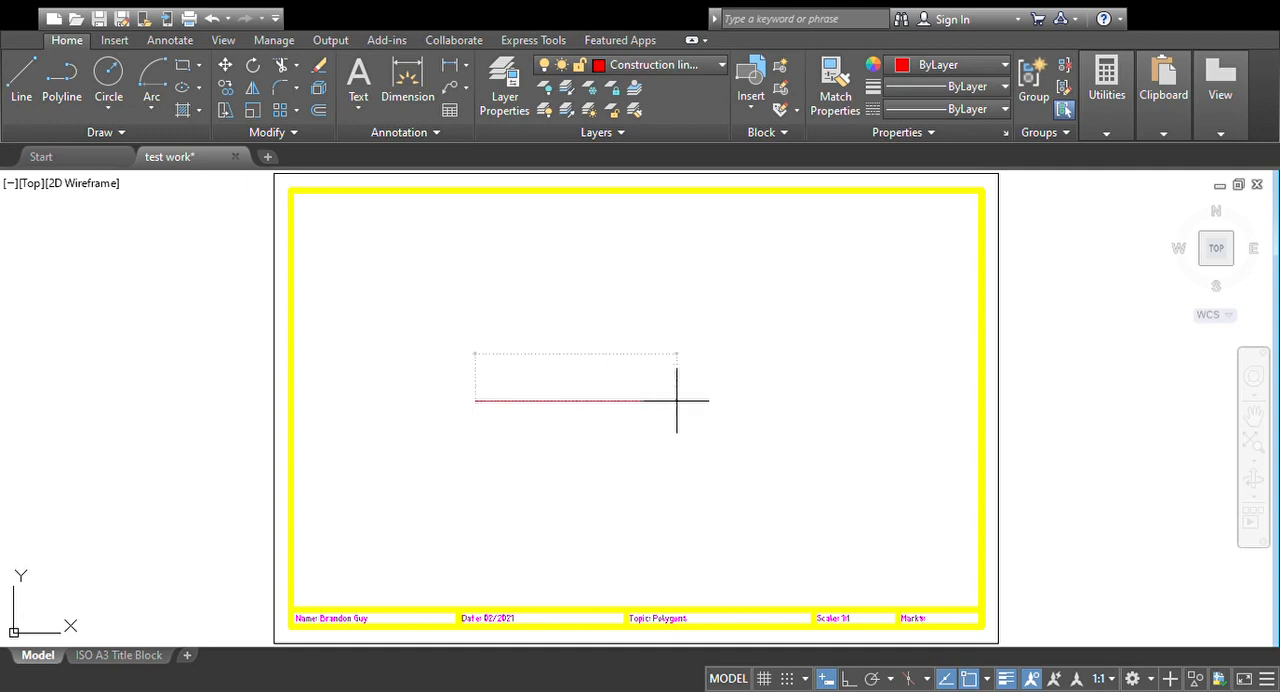
{"action": "left_click", "coordinate": [849, 679]}
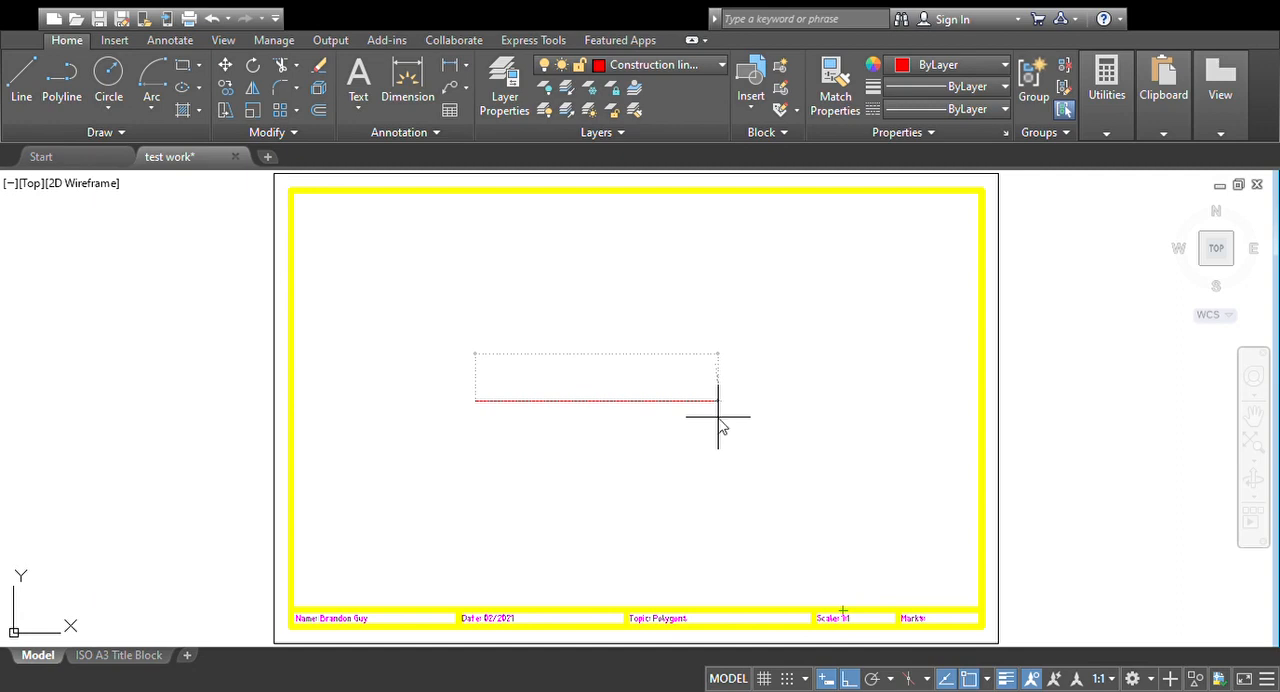
{"action": "left_click", "coordinate": [560, 420]}
{"action": "scroll", "coordinate": [577, 426], "scroll_direction": "up", "scroll_amount": 3}
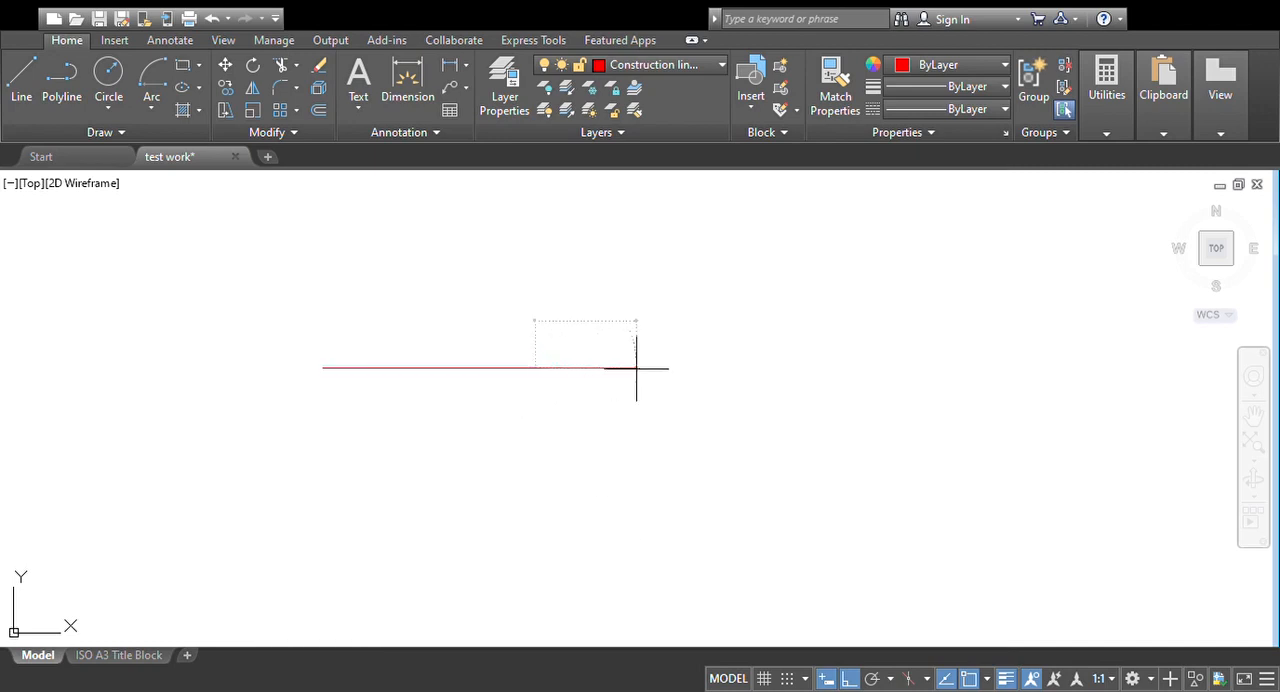
{"action": "left_click", "coordinate": [714, 366]}
{"action": "key", "text": "Escape"}
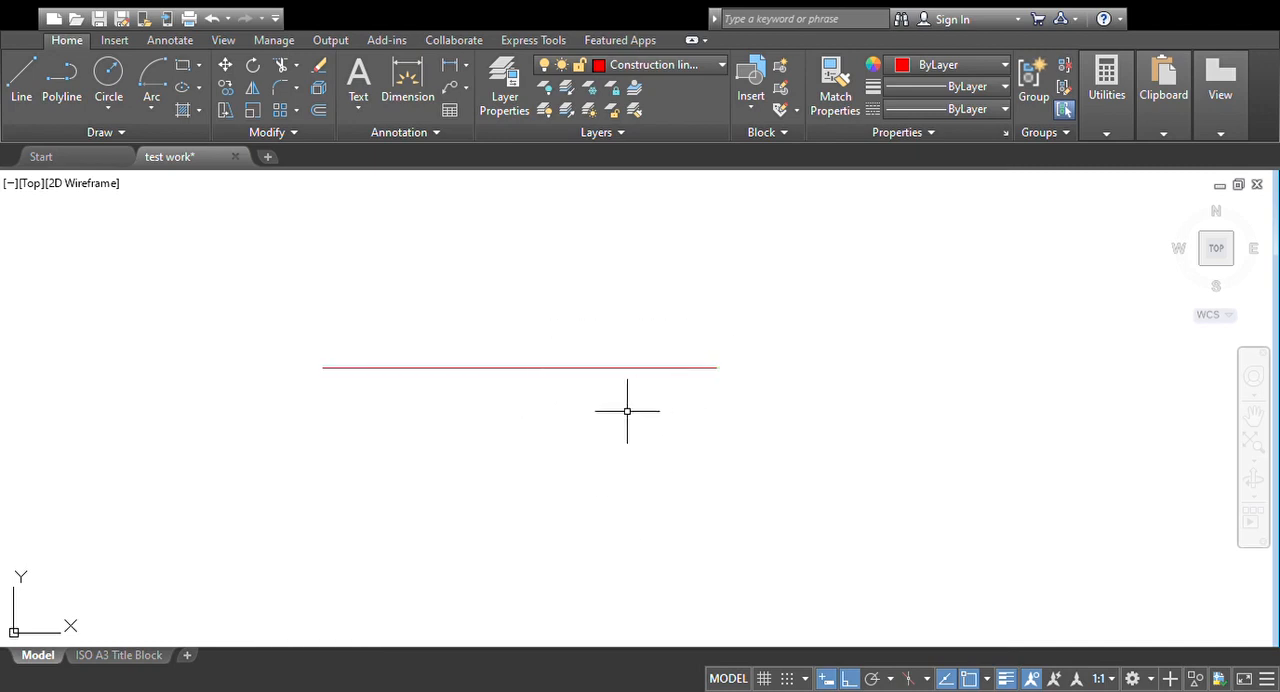
Step: Draw a large arc centred on the baseline, with Ortho off, starting on the baseline's right part and sweeping over to the upper left
{"action": "mouse_move", "coordinate": [540, 396]}
{"action": "middle_mouse_down"}
{"action": "mouse_move", "coordinate": [553, 445]}
{"action": "mouse_move", "coordinate": [548, 434]}
{"action": "middle_mouse_up"}
{"action": "scroll", "coordinate": [530, 422], "scroll_direction": "up", "scroll_amount": 2}
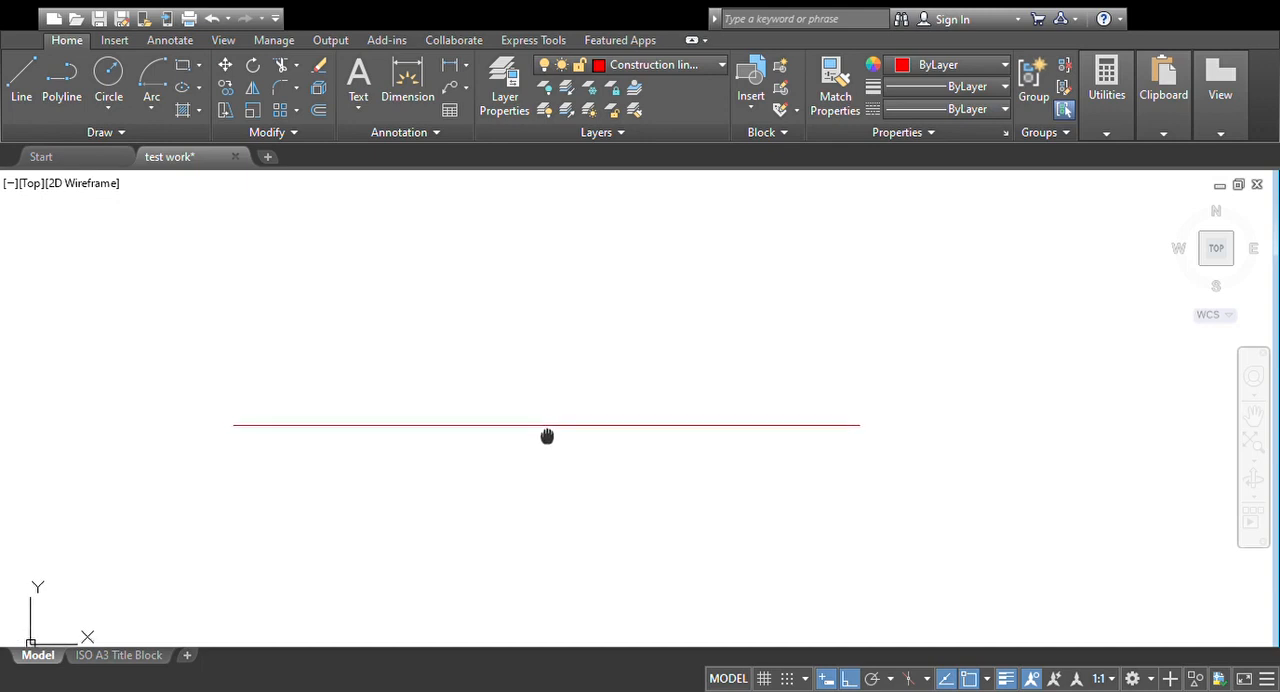
{"action": "left_click", "coordinate": [150, 78]}
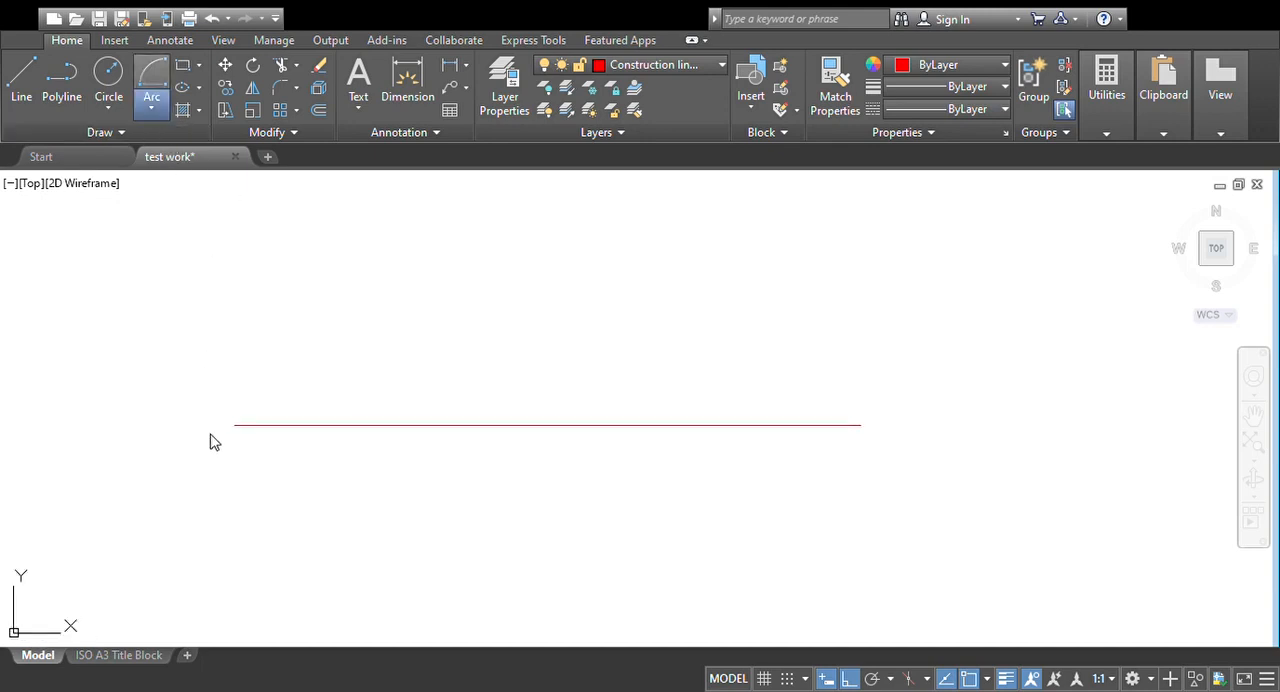
{"action": "left_click", "coordinate": [572, 425]}
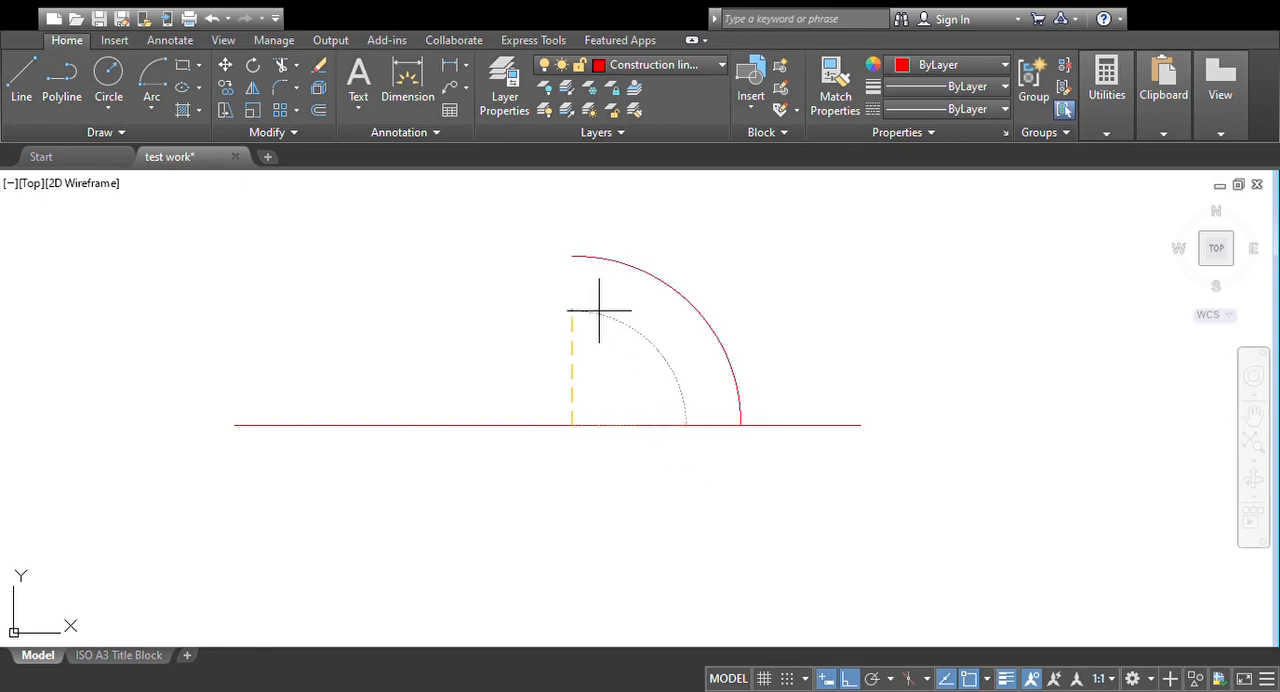
{"action": "left_click", "coordinate": [848, 679]}
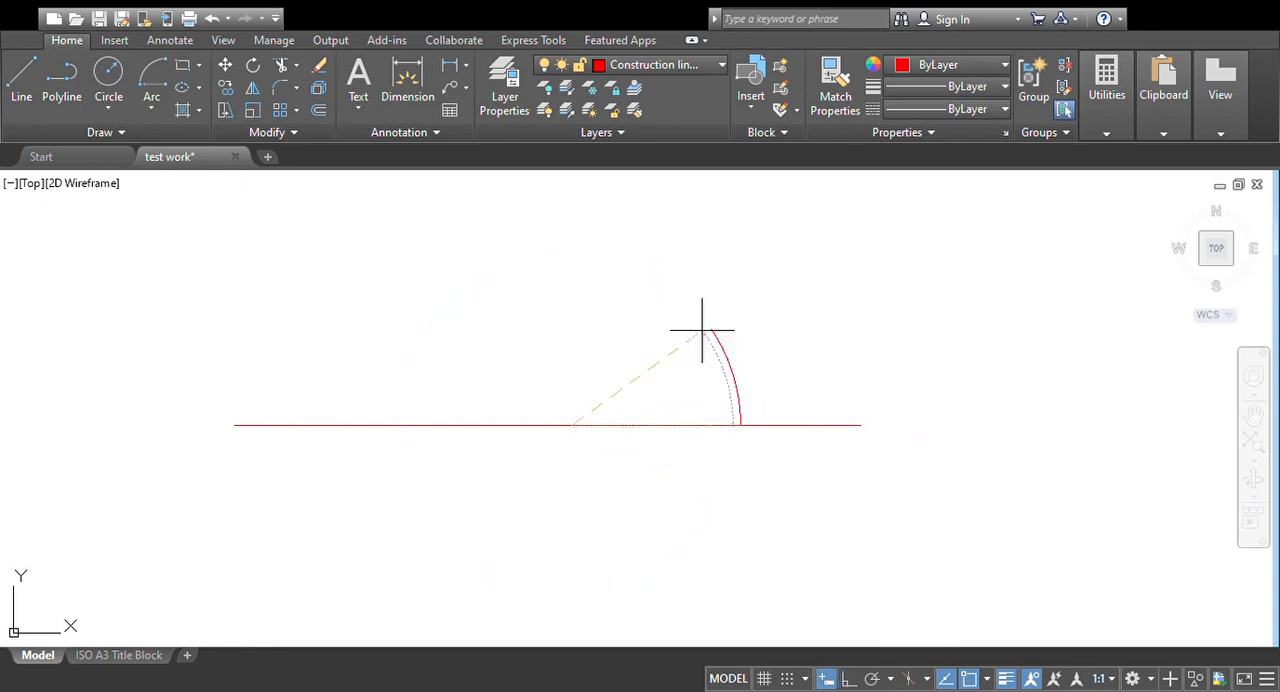
{"action": "left_click", "coordinate": [412, 361]}
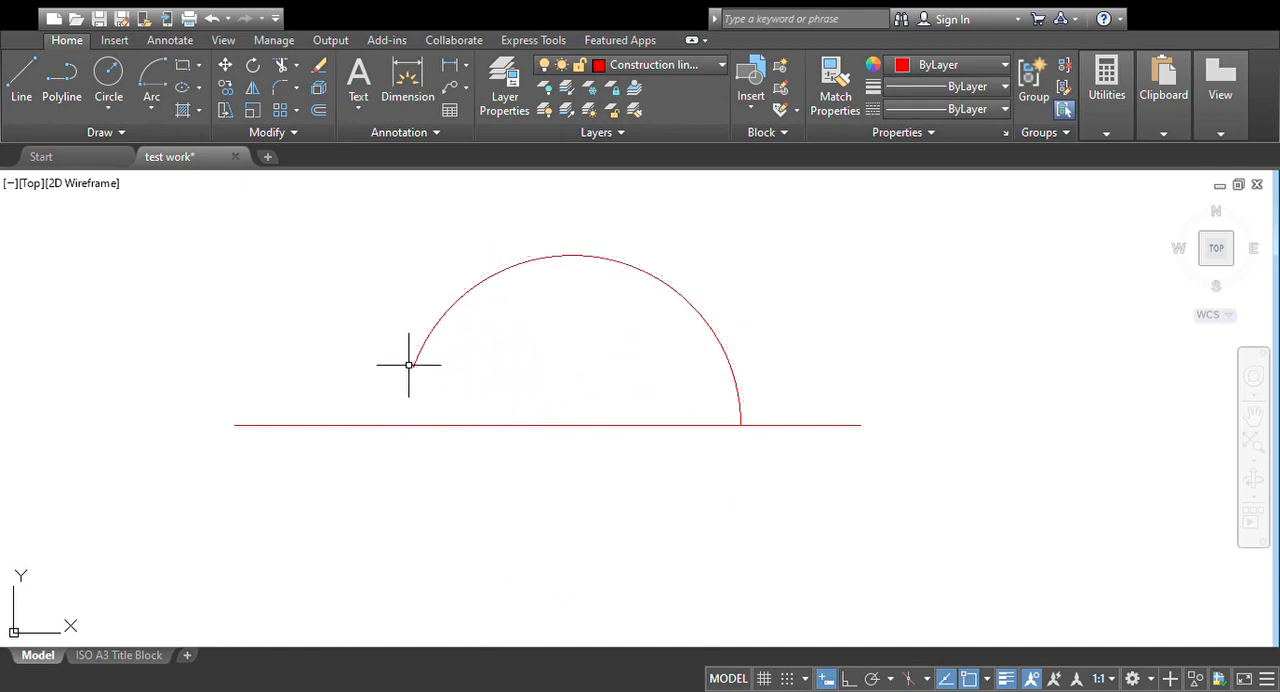
Step: Draw a short arc centred where the large arc meets the baseline, cutting the large arc's upper right part
{"action": "middle_click_drag", "start_coordinate": [737, 434], "coordinate": [657, 433]}
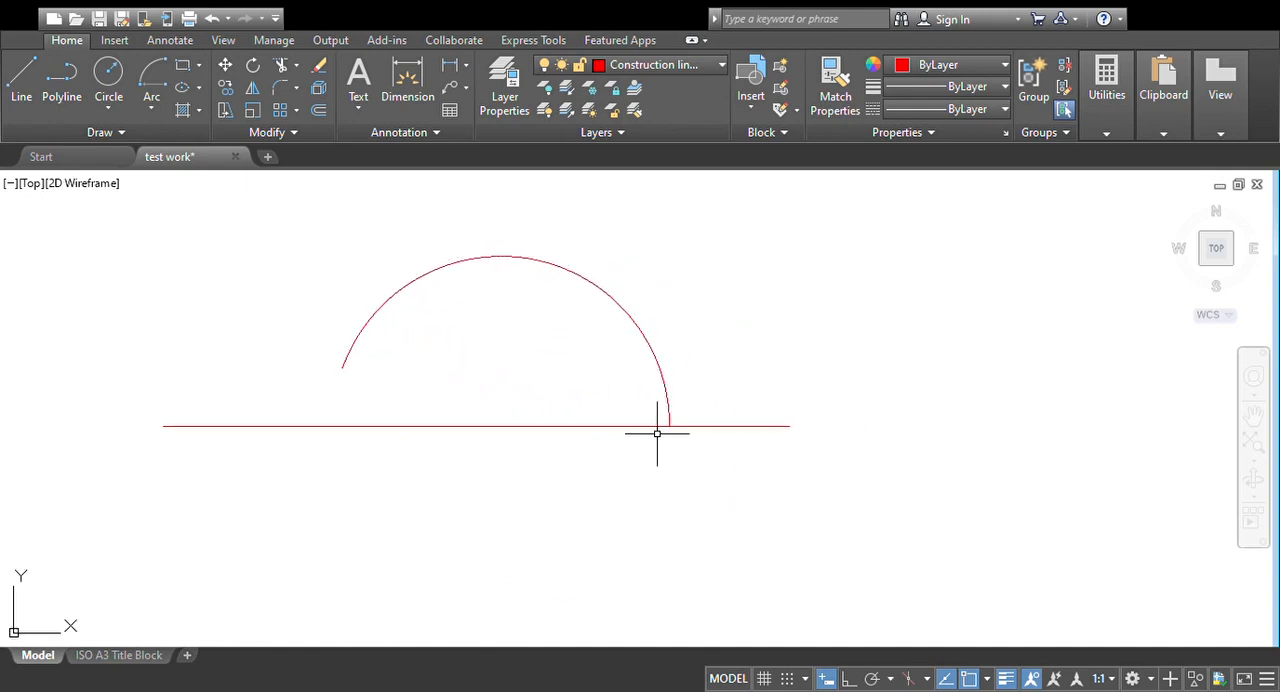
{"action": "left_click", "coordinate": [153, 106]}
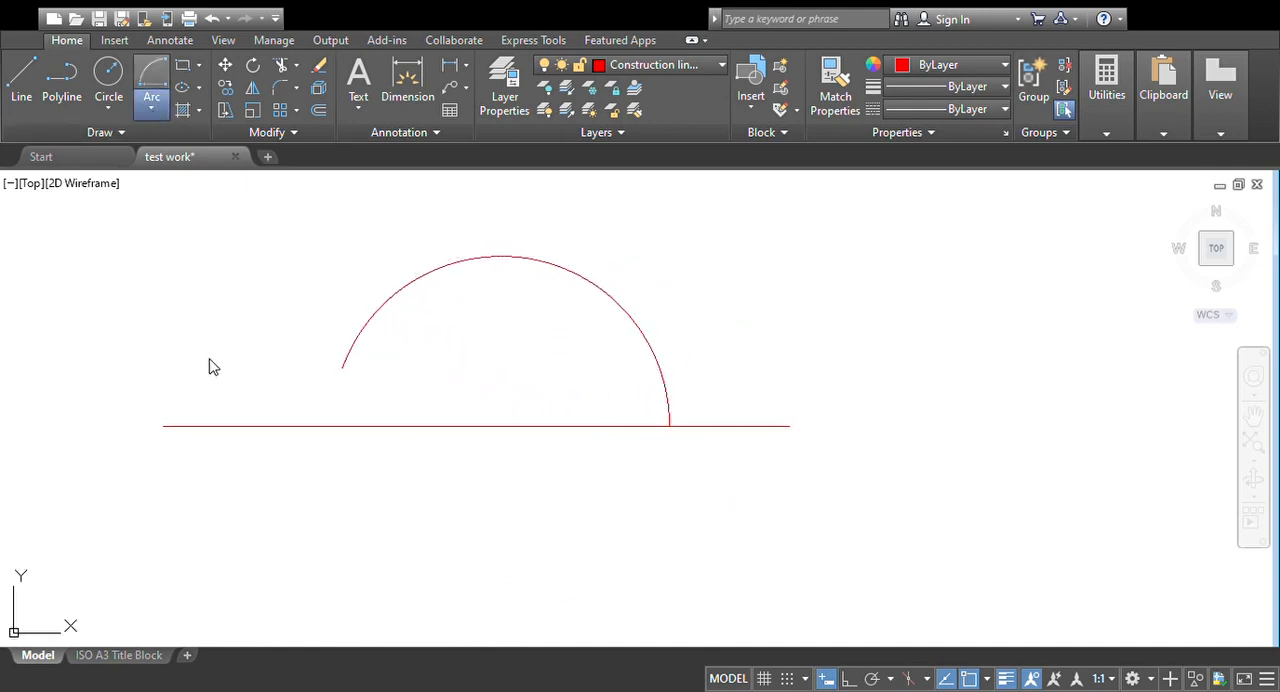
{"action": "left_click", "coordinate": [668, 426]}
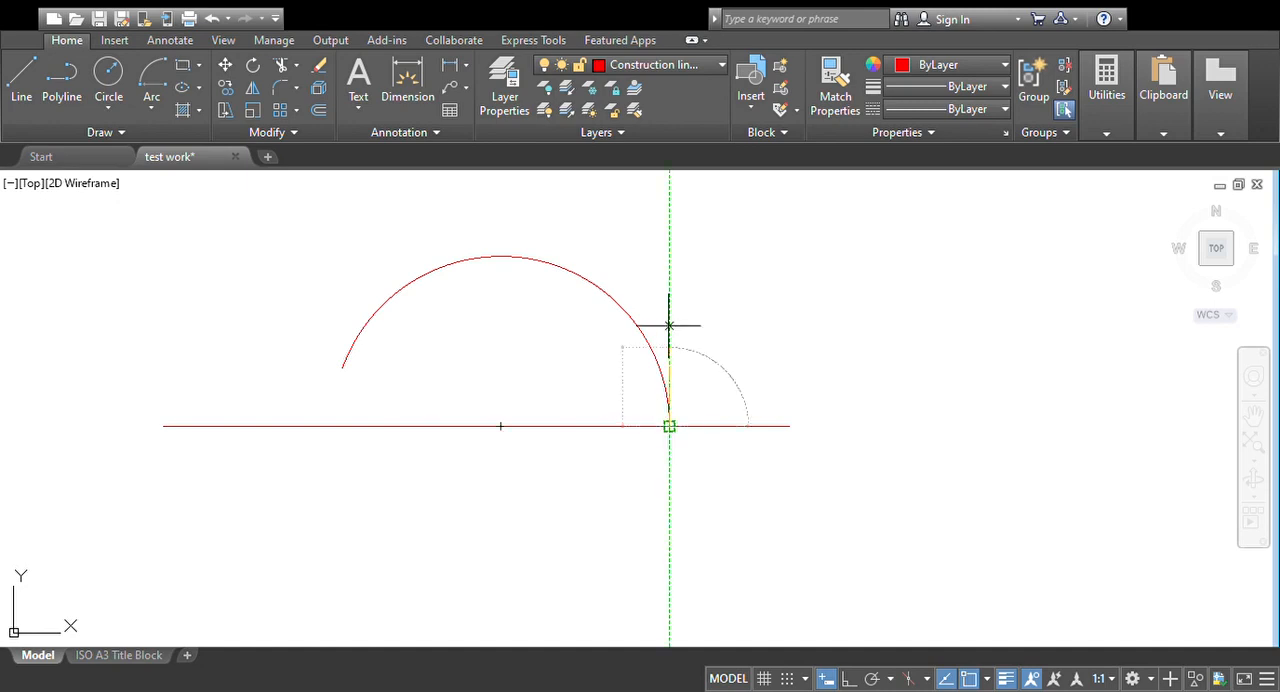
{"action": "left_click", "coordinate": [657, 256]}
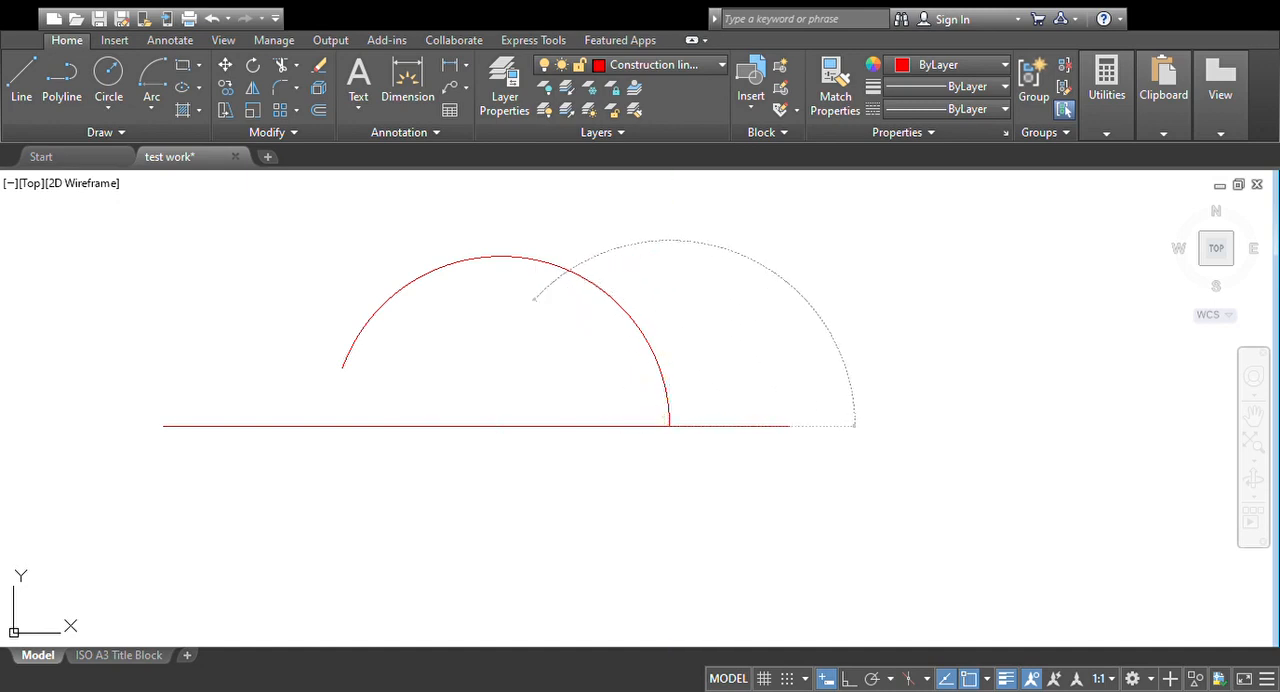
{"action": "left_click", "coordinate": [535, 299]}
Step: Draw a second short arc centred on the first cut, crossing the large arc's upper left part
{"action": "middle_click_drag", "start_coordinate": [571, 271], "coordinate": [531, 295]}
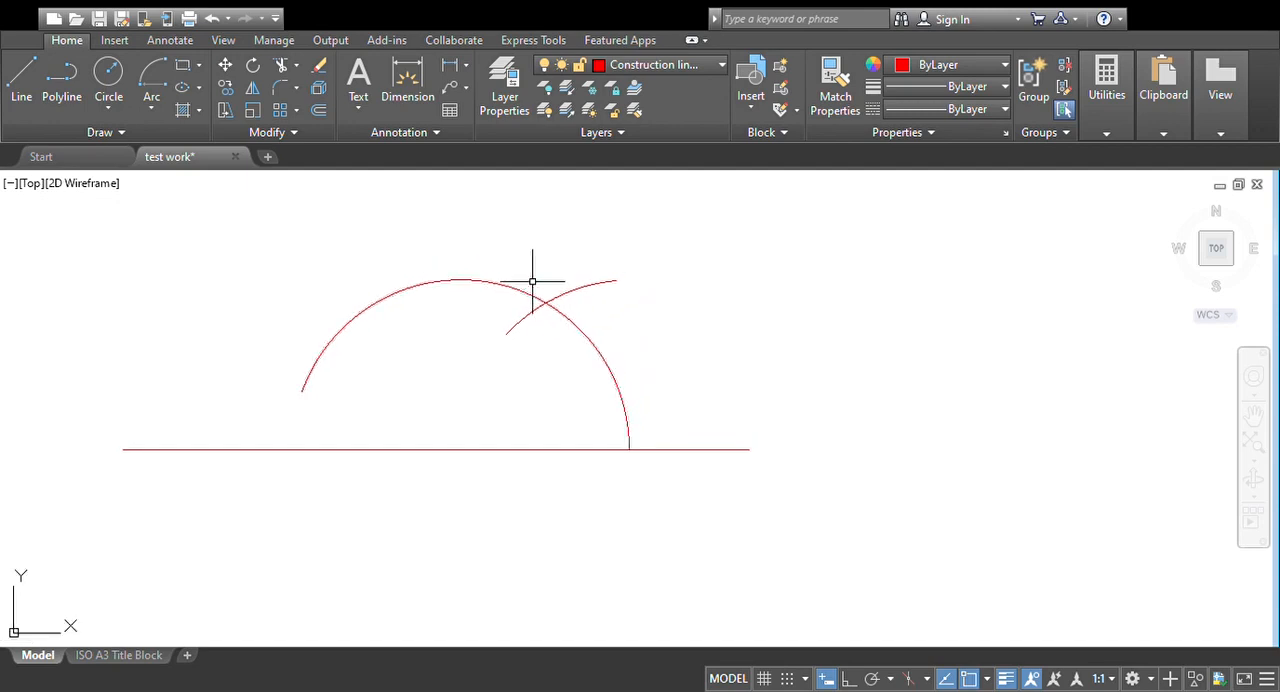
{"action": "left_click", "coordinate": [153, 107]}
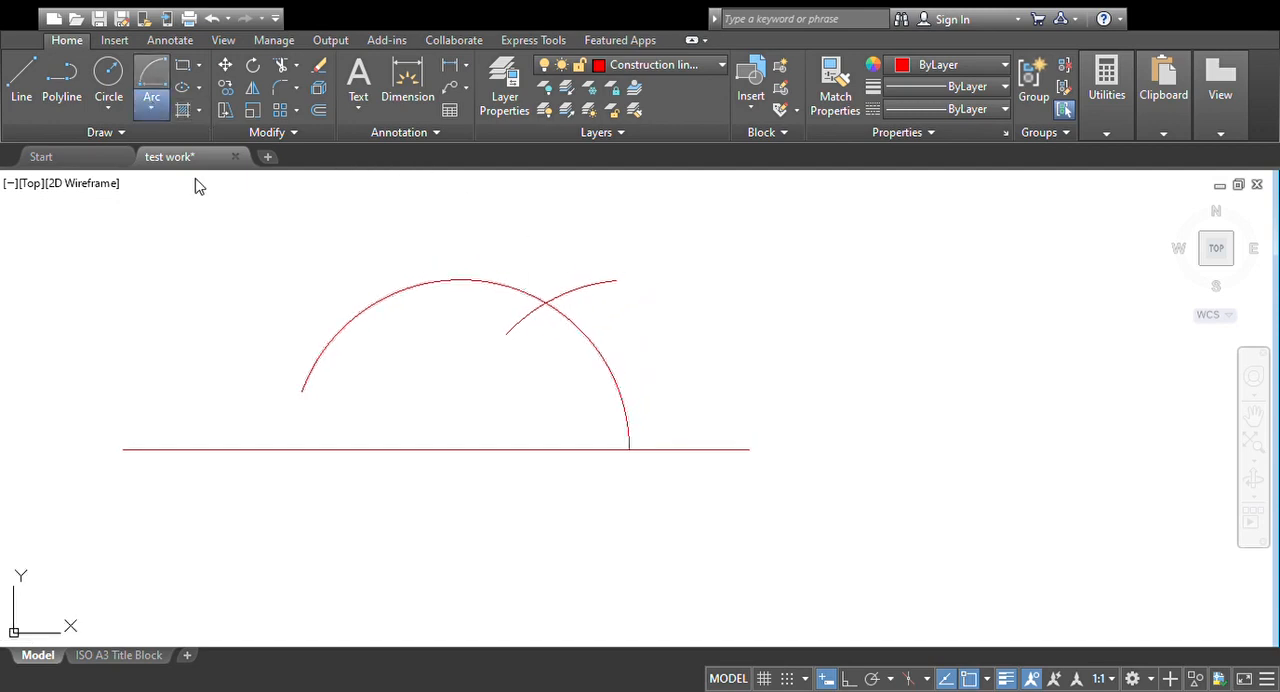
{"action": "left_click", "coordinate": [545, 301]}
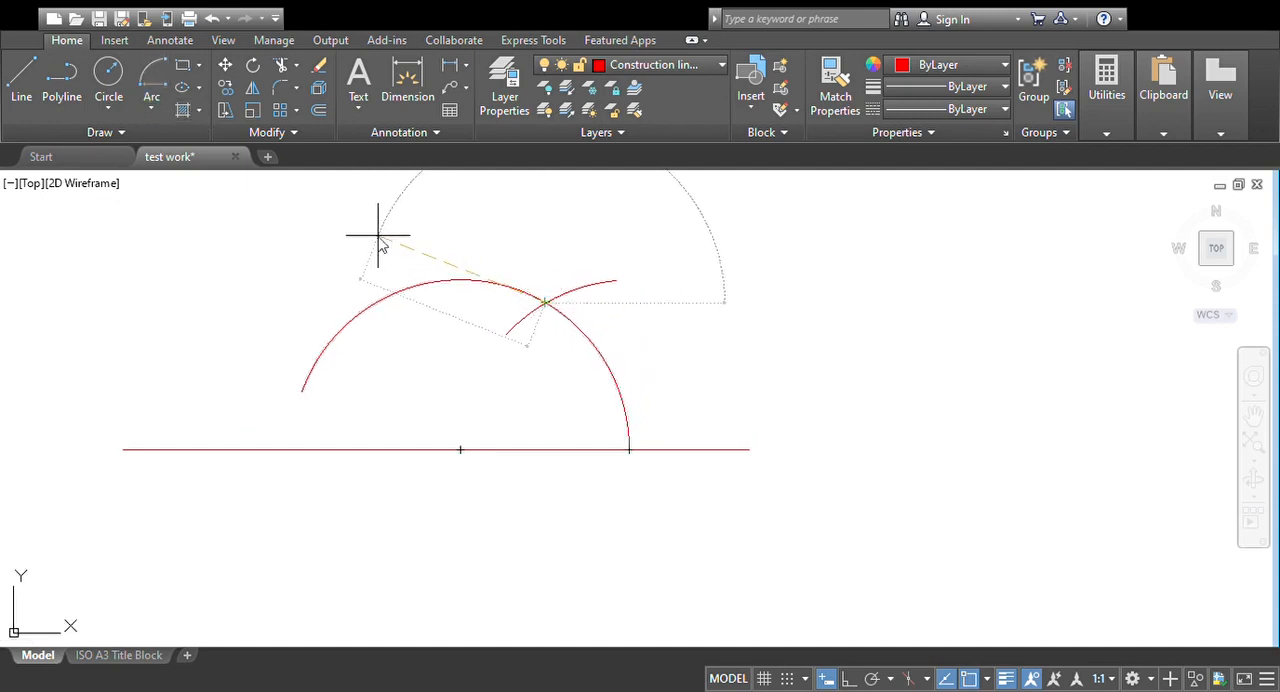
{"action": "left_click", "coordinate": [376, 236]}
{"action": "left_click", "coordinate": [363, 328]}
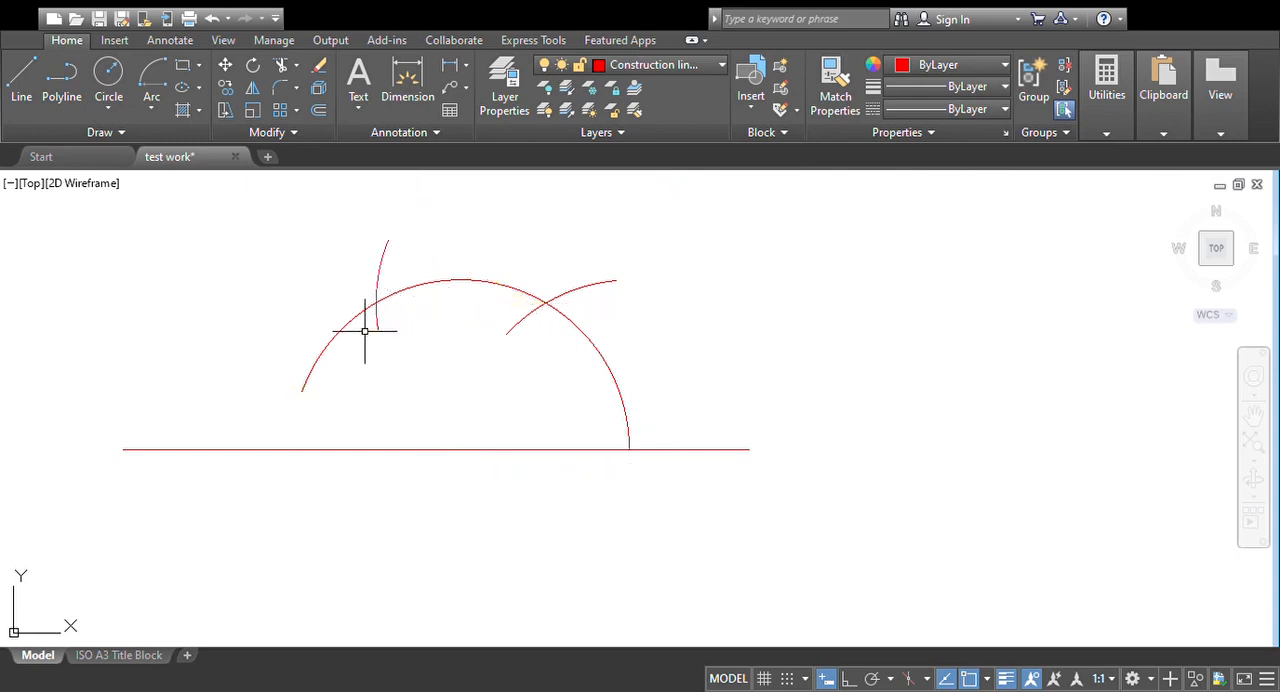
Step: Draw an arc above the large arc, centred on its left cut point
{"action": "middle_click_drag", "start_coordinate": [430, 354], "coordinate": [404, 365]}
{"action": "middle_click_drag", "start_coordinate": [404, 313], "coordinate": [403, 351]}
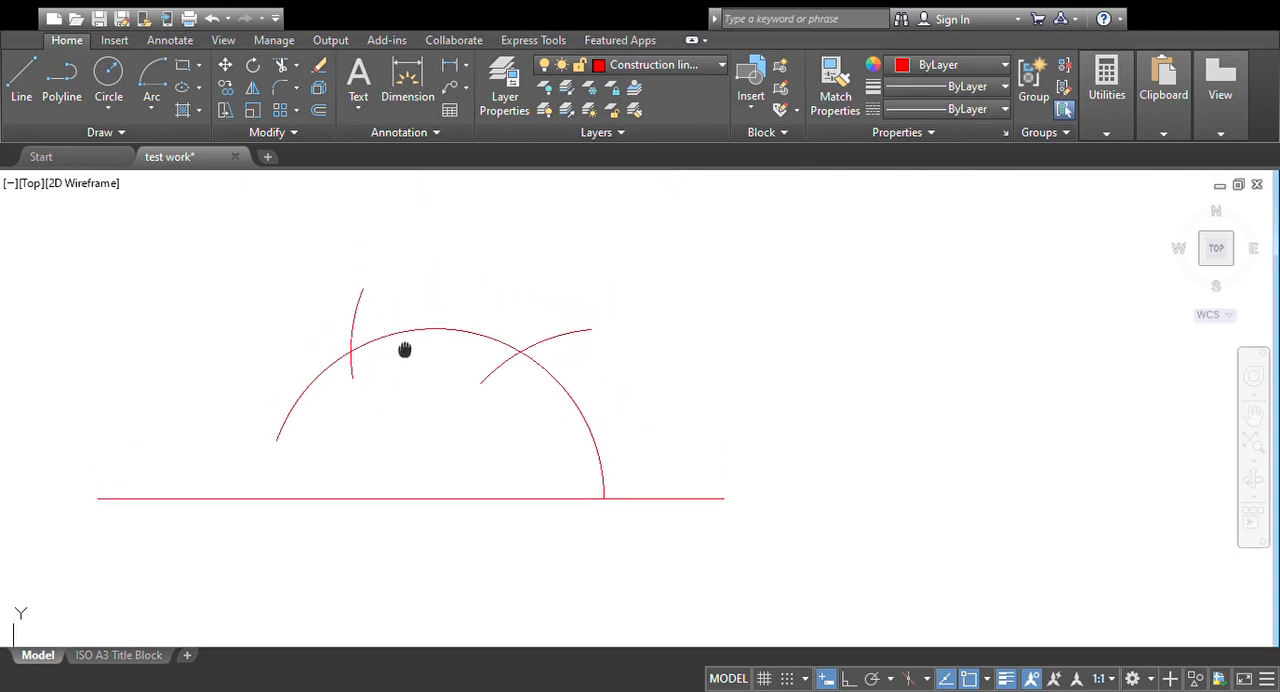
{"action": "left_click", "coordinate": [148, 108]}
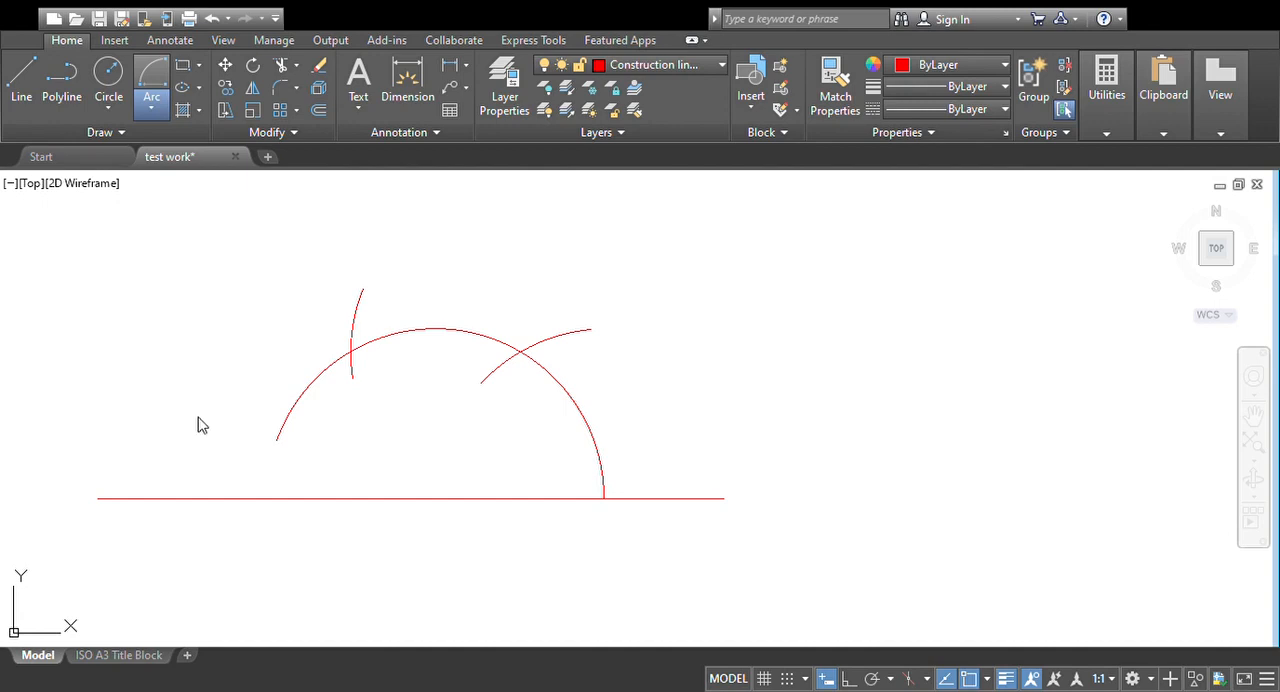
{"action": "left_click", "coordinate": [351, 348]}
{"action": "middle_click_drag", "start_coordinate": [553, 224], "coordinate": [557, 297]}
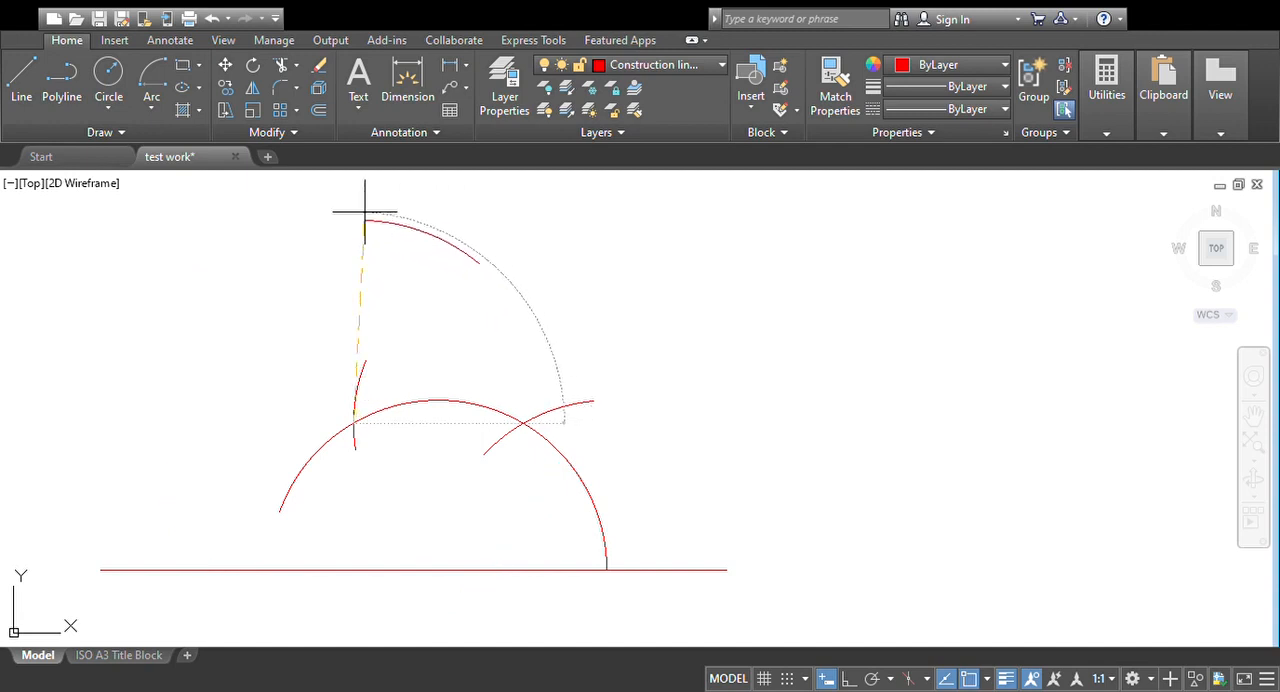
{"action": "left_click", "coordinate": [360, 206]}
Step: Draw a crossing arc above the large arc, centred on its right cut point
{"action": "middle_click_drag", "start_coordinate": [553, 287], "coordinate": [528, 286]}
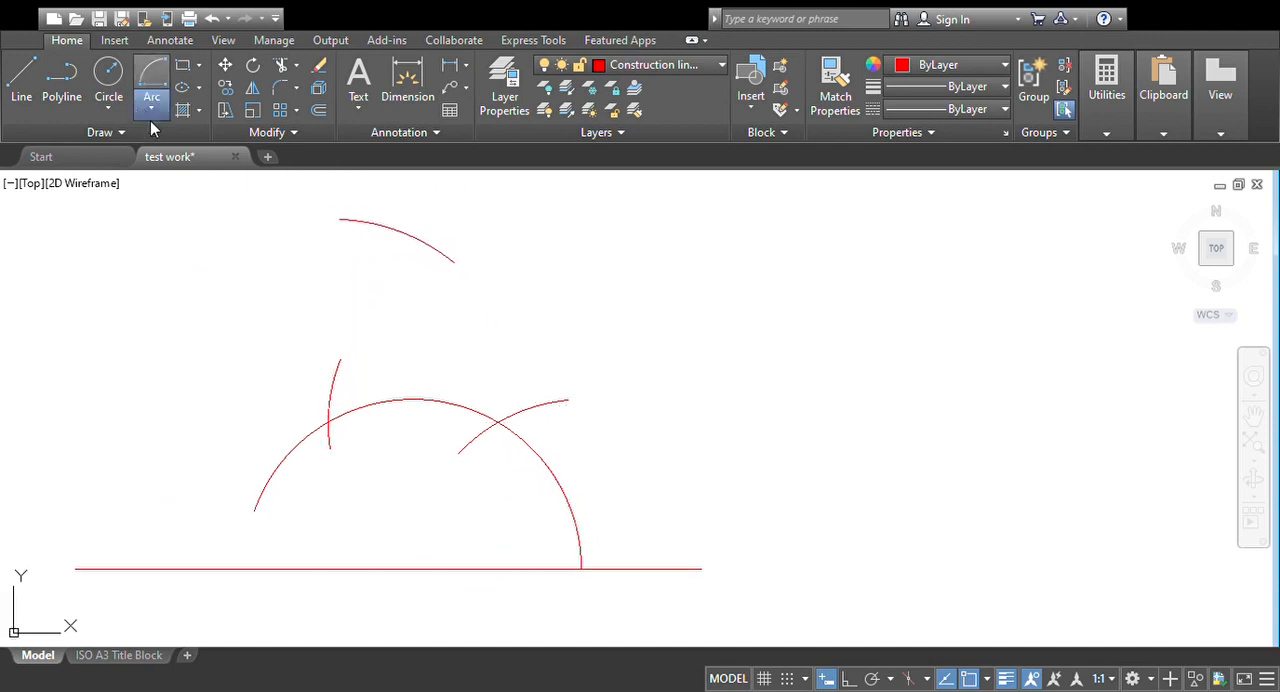
{"action": "left_click", "coordinate": [497, 422]}
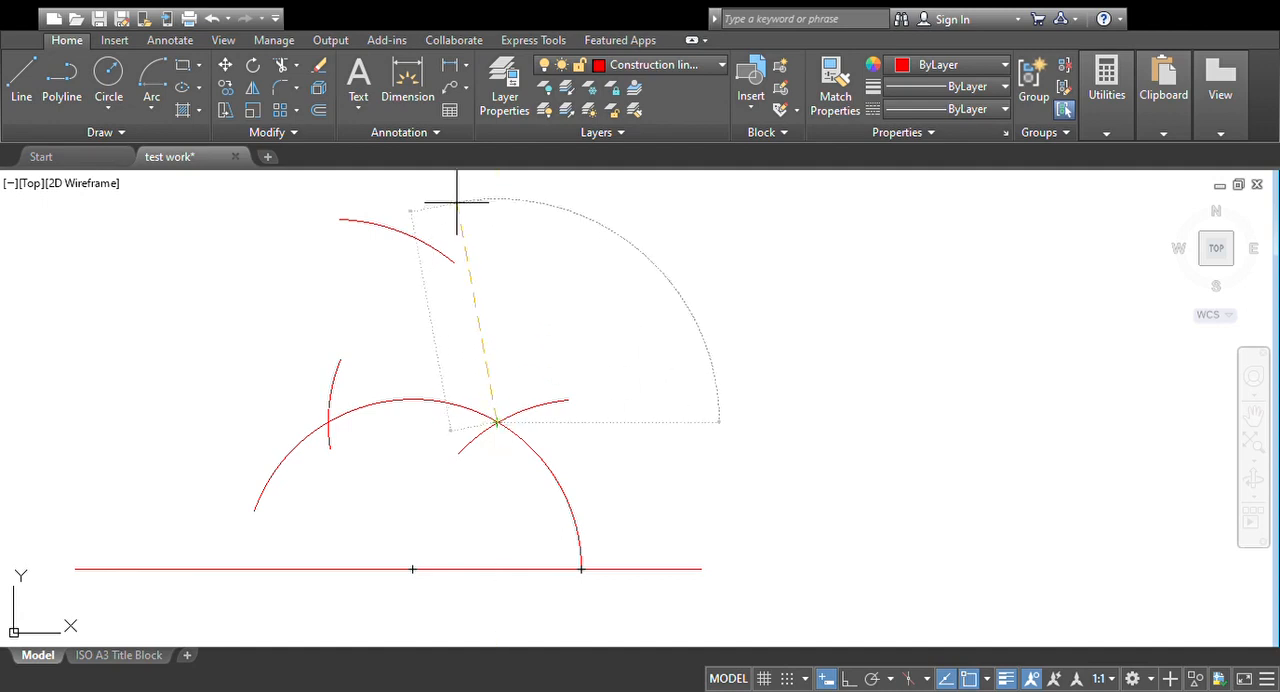
{"action": "left_click", "coordinate": [376, 257]}
Step: Draw a vertical line from the crossing of the two upper arcs down to the large arc's centre on the baseline
{"action": "middle_click_drag", "start_coordinate": [452, 267], "coordinate": [464, 269]}
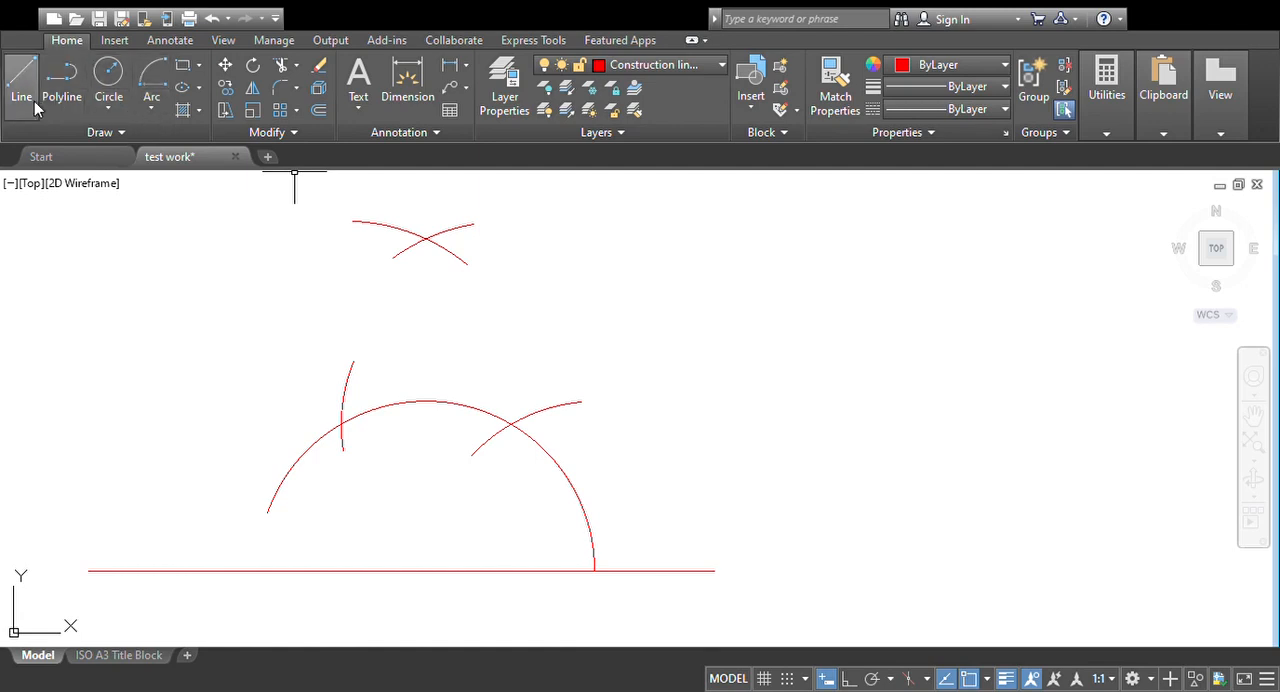
{"action": "left_click", "coordinate": [426, 238]}
{"action": "left_click", "coordinate": [425, 571]}
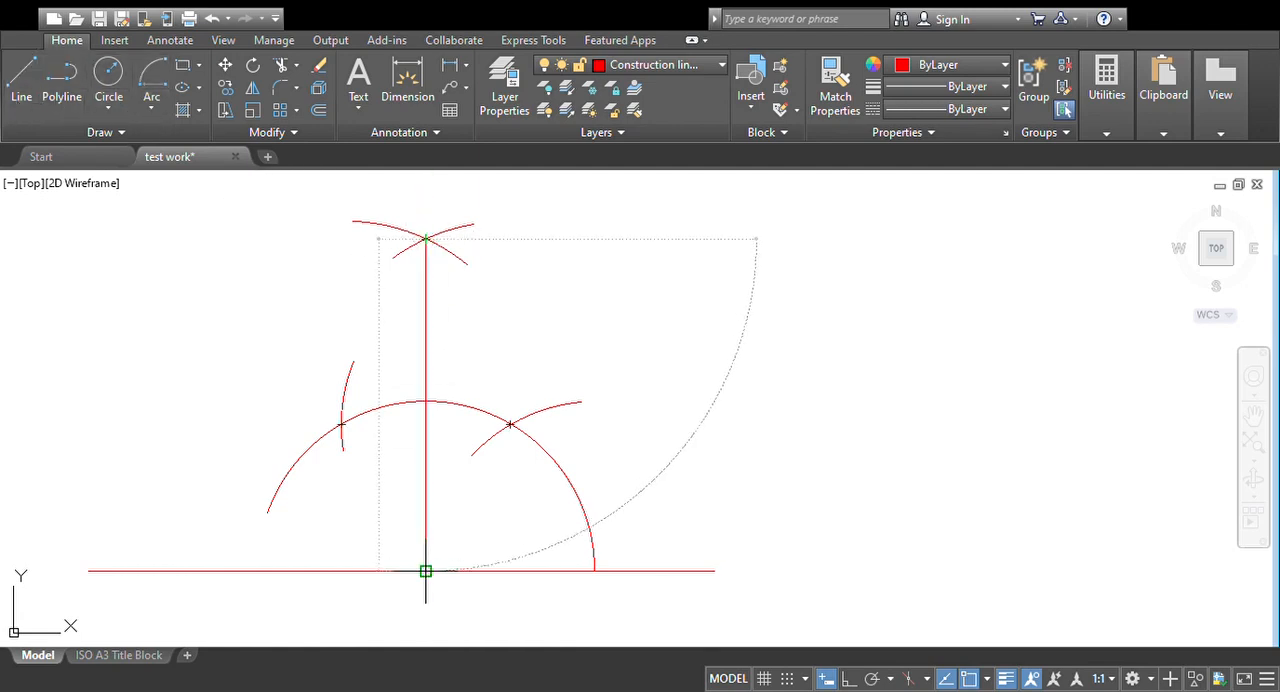
{"action": "key", "text": "Return"}
Step: Lengthen the vertical line upward beyond the crossing of the two upper arcs
{"action": "left_click", "coordinate": [427, 273]}
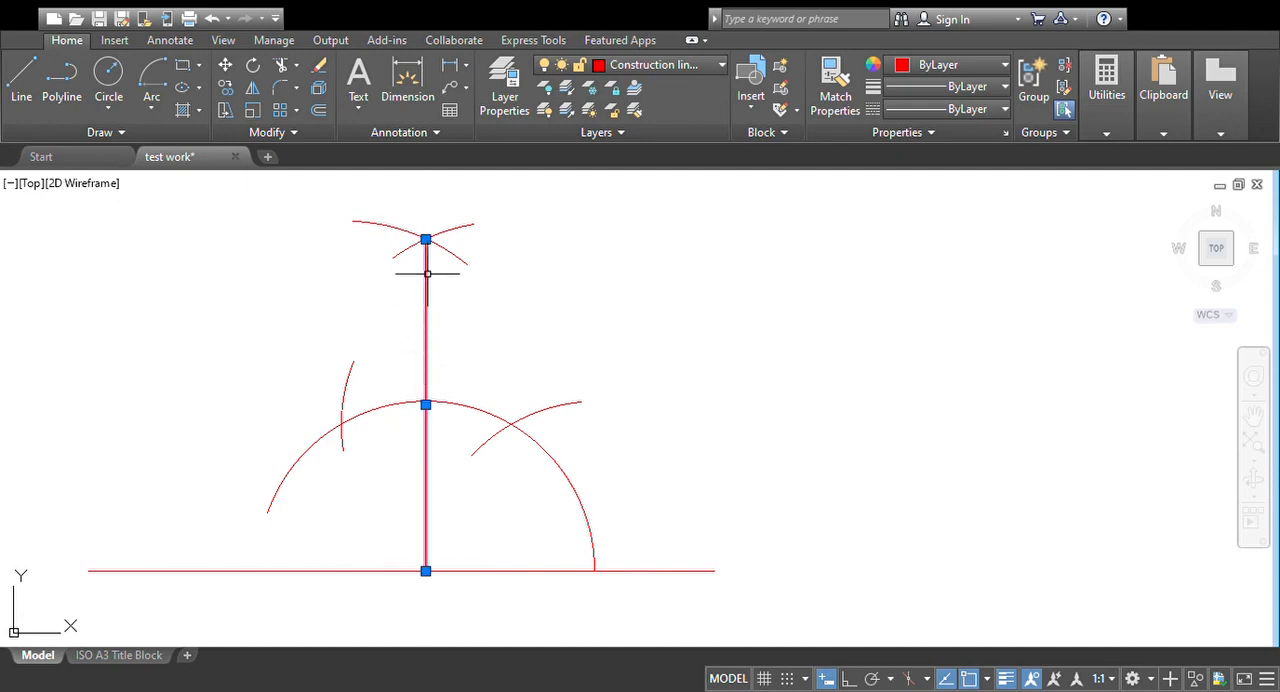
{"action": "left_click", "coordinate": [426, 239]}
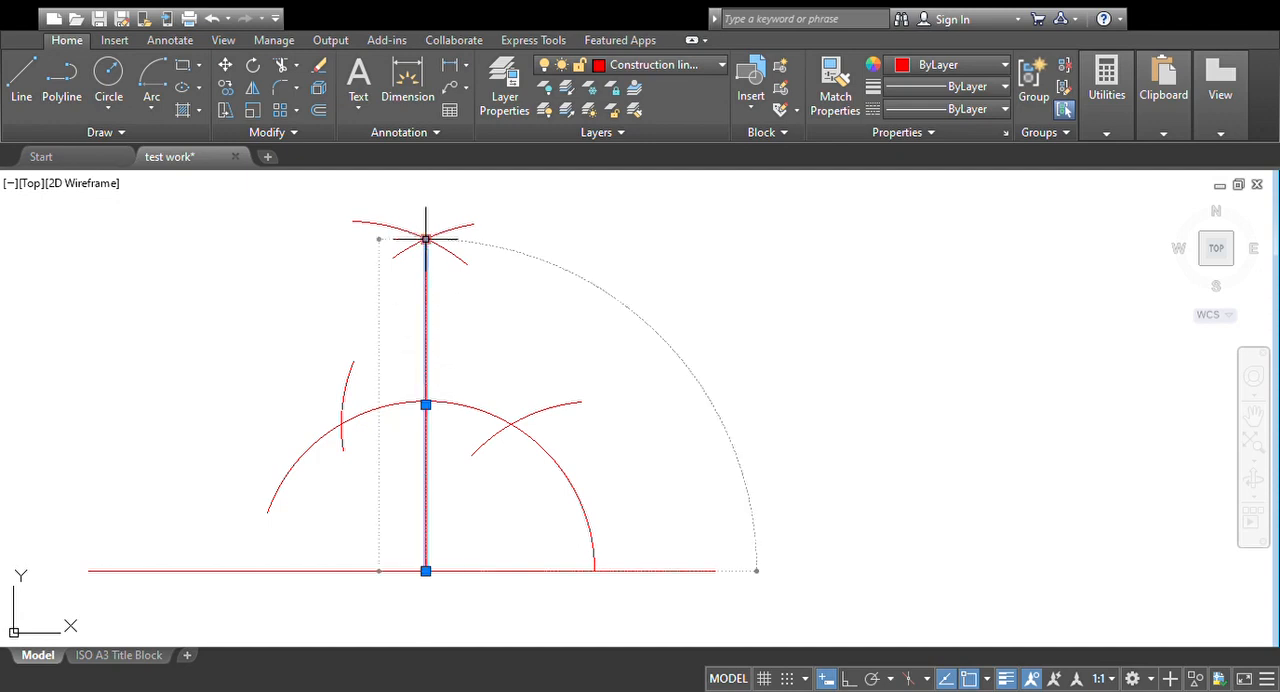
{"action": "left_click", "coordinate": [462, 286]}
{"action": "middle_click_drag", "start_coordinate": [420, 171], "coordinate": [421, 231]}
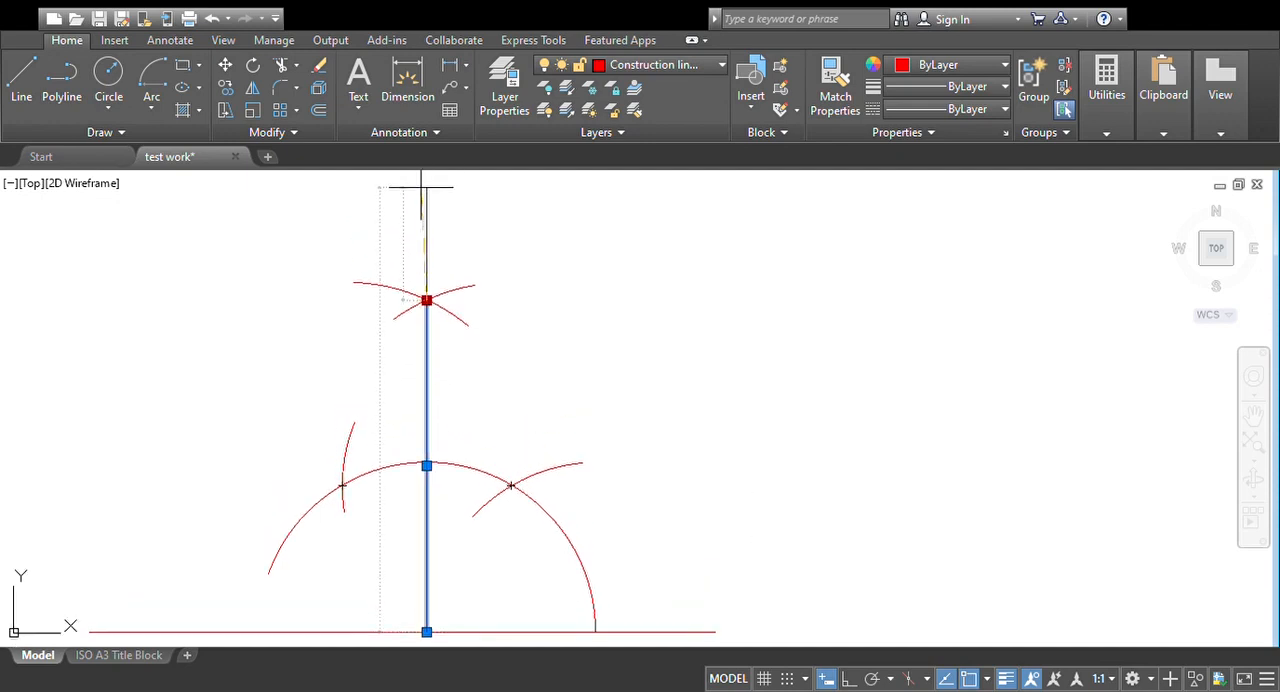
{"action": "left_click", "coordinate": [421, 186]}
Step: Draw an arc centred on the vertical line's foot, cutting the line just above the crossing of the two upper arcs
{"action": "middle_click_drag", "start_coordinate": [519, 319], "coordinate": [520, 200]}
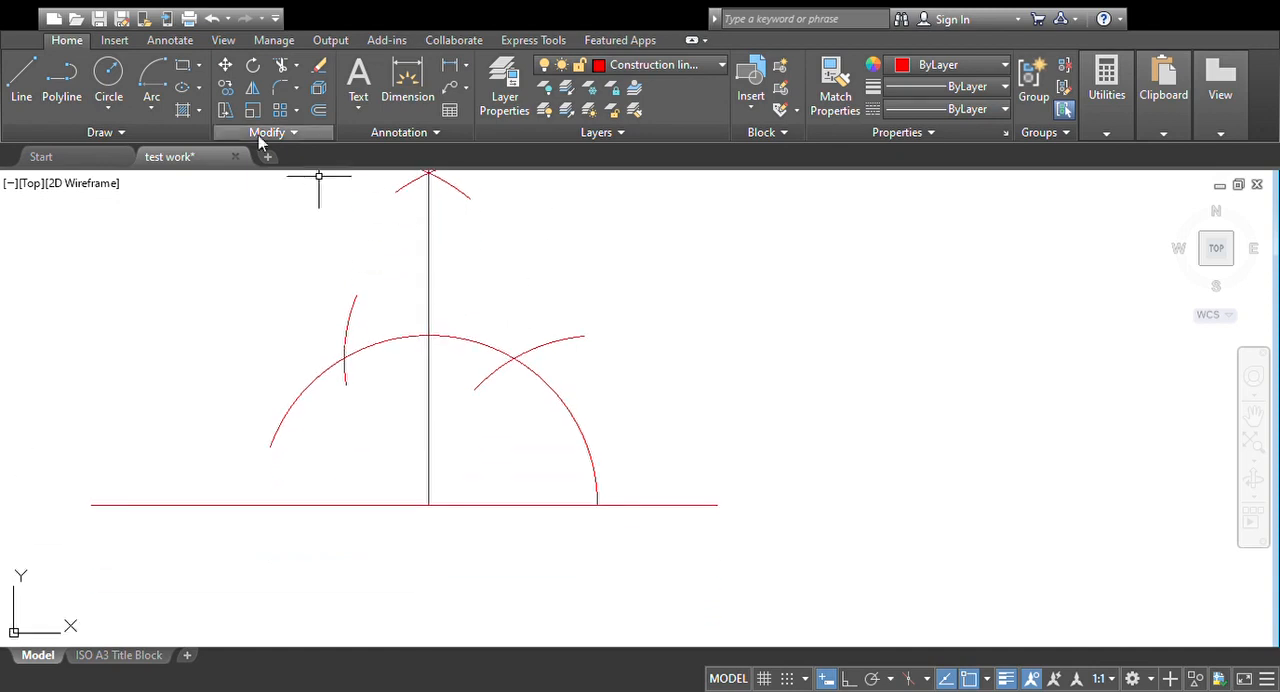
{"action": "left_click", "coordinate": [151, 120]}
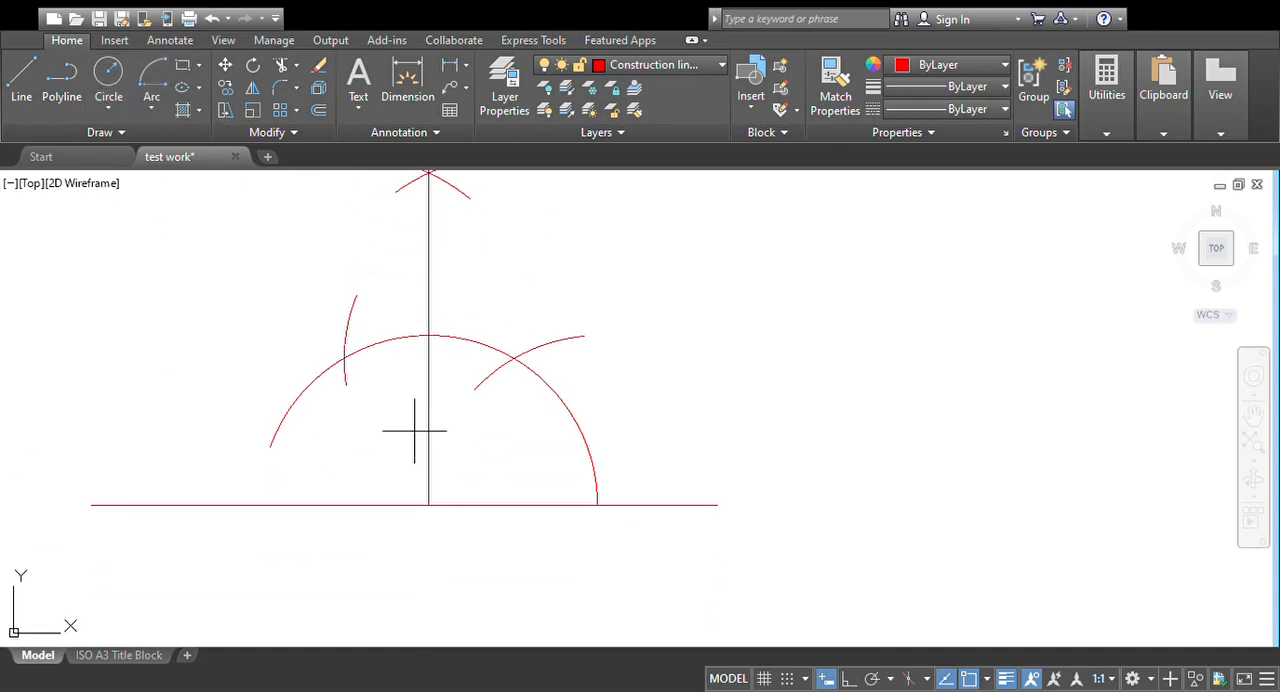
{"action": "left_click", "coordinate": [428, 505]}
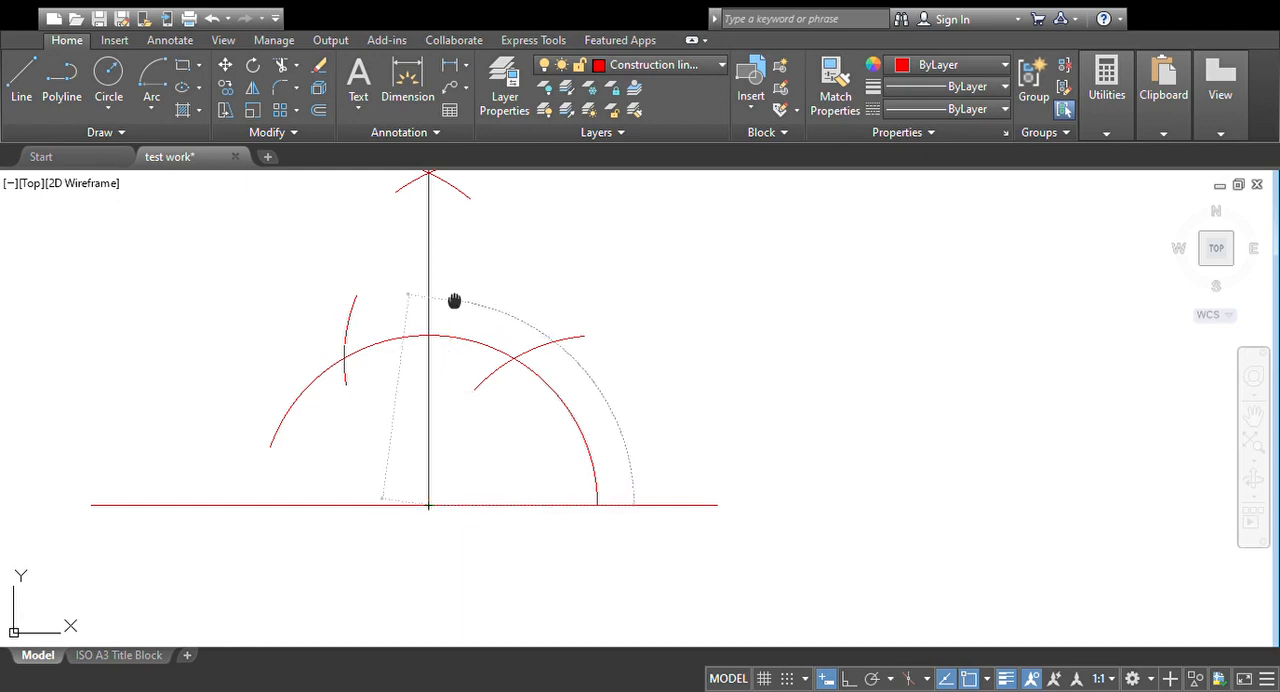
{"action": "middle_click_drag", "start_coordinate": [457, 297], "coordinate": [494, 371]}
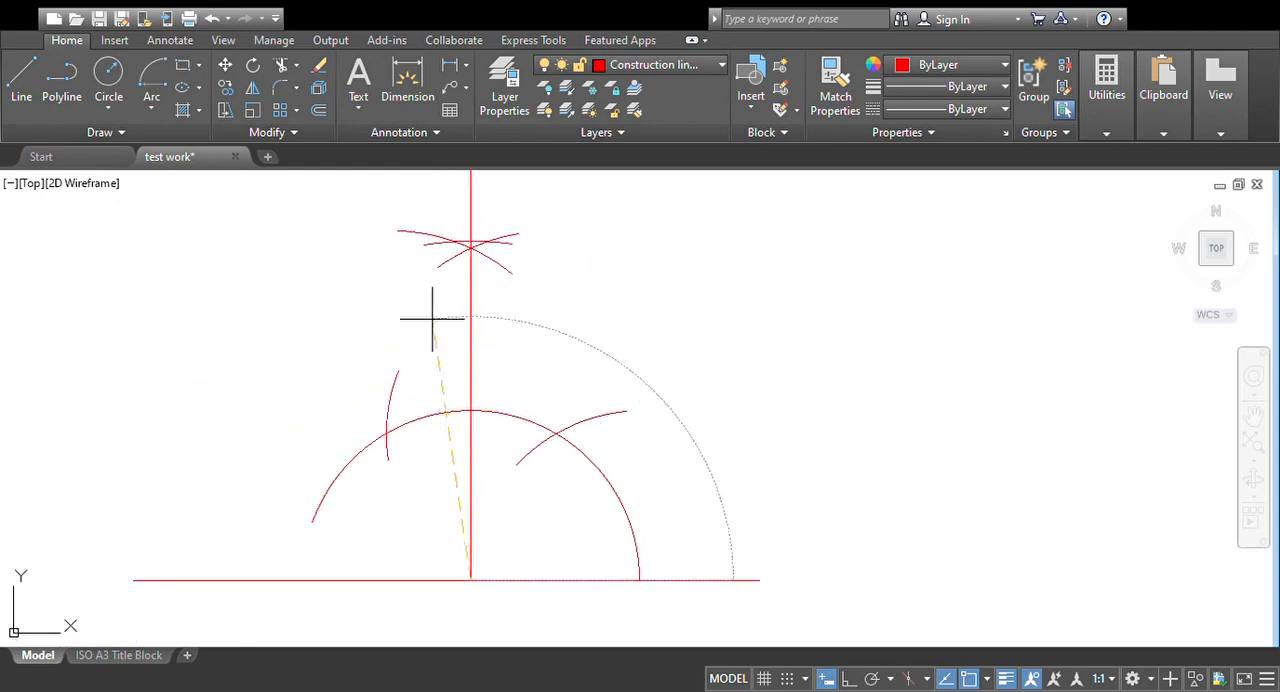
{"action": "key", "text": "Escape"}
Step: Draw a short arc to the left, centred where the vertical line meets the topmost arc, with a radius equal to that point's height above the baseline
{"action": "middle_click_drag", "start_coordinate": [509, 309], "coordinate": [555, 363]}
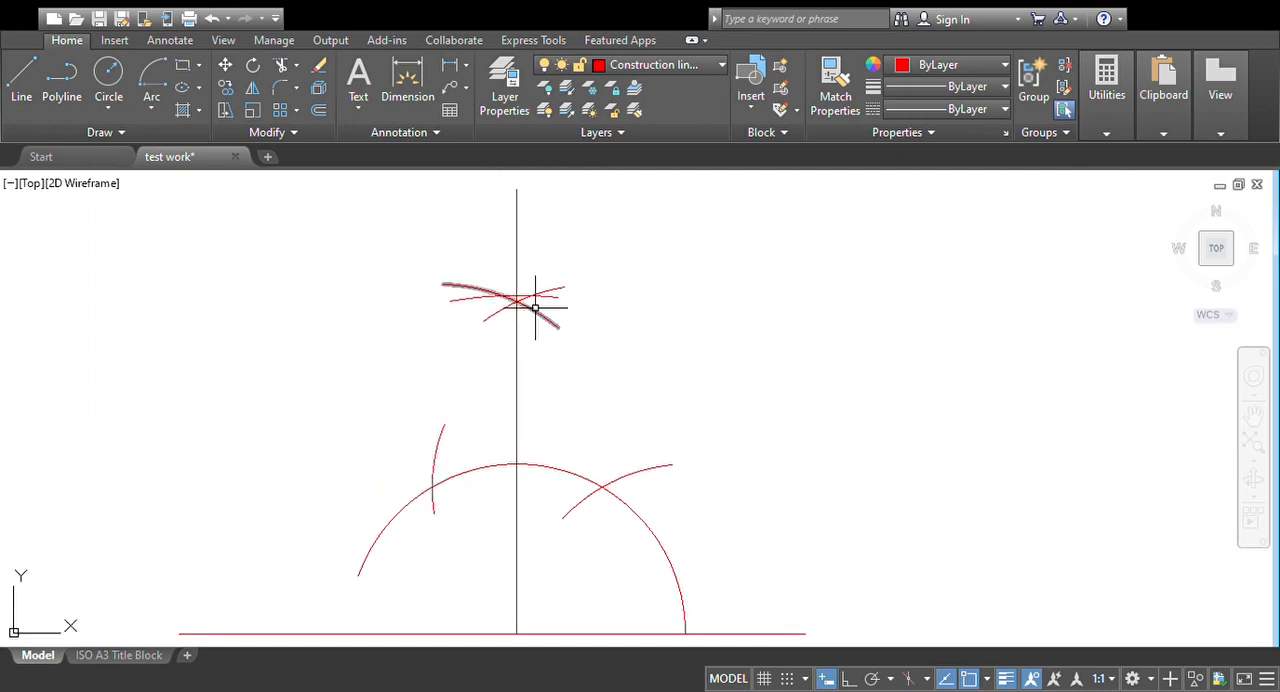
{"action": "left_click", "coordinate": [152, 95]}
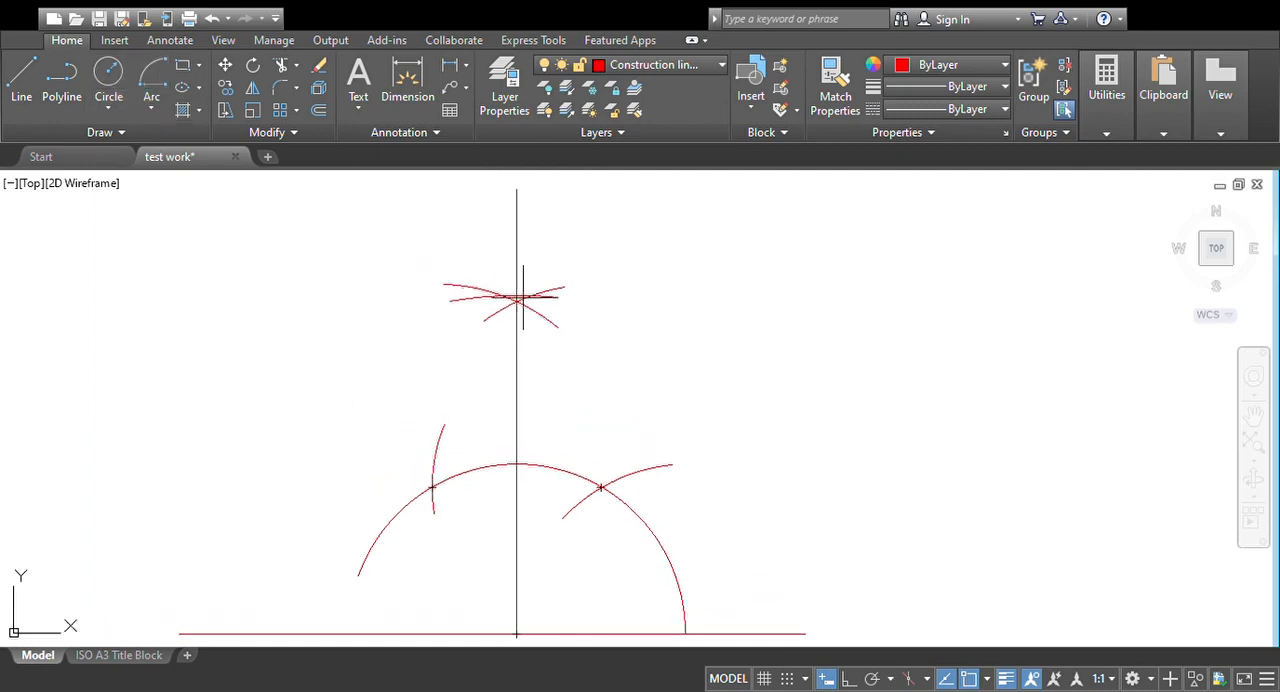
{"action": "scroll", "coordinate": [515, 290], "scroll_direction": "up", "scroll_amount": 4}
{"action": "left_click", "coordinate": [515, 291]}
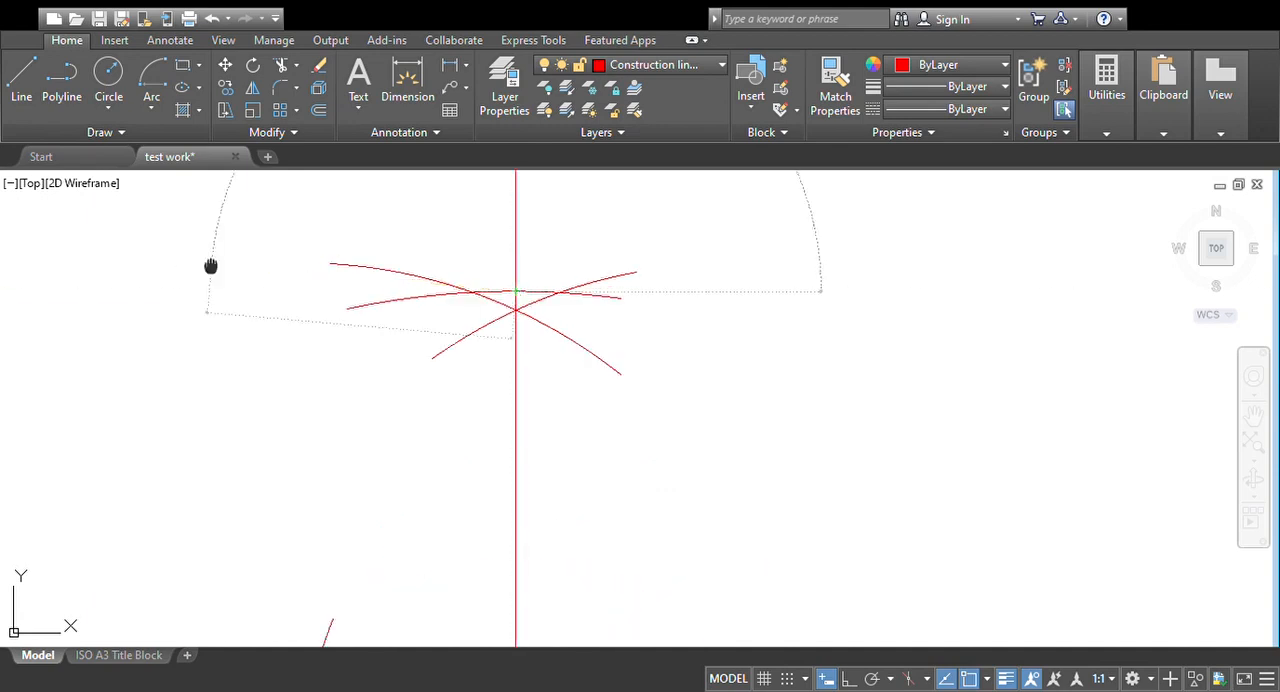
{"action": "middle_click_drag", "start_coordinate": [211, 265], "coordinate": [469, 292]}
{"action": "scroll", "coordinate": [469, 292], "scroll_direction": "down", "scroll_amount": 2}
{"action": "scroll", "coordinate": [137, 284], "scroll_direction": "down", "scroll_amount": 2}
{"action": "middle_click_drag", "start_coordinate": [137, 284], "coordinate": [275, 301]}
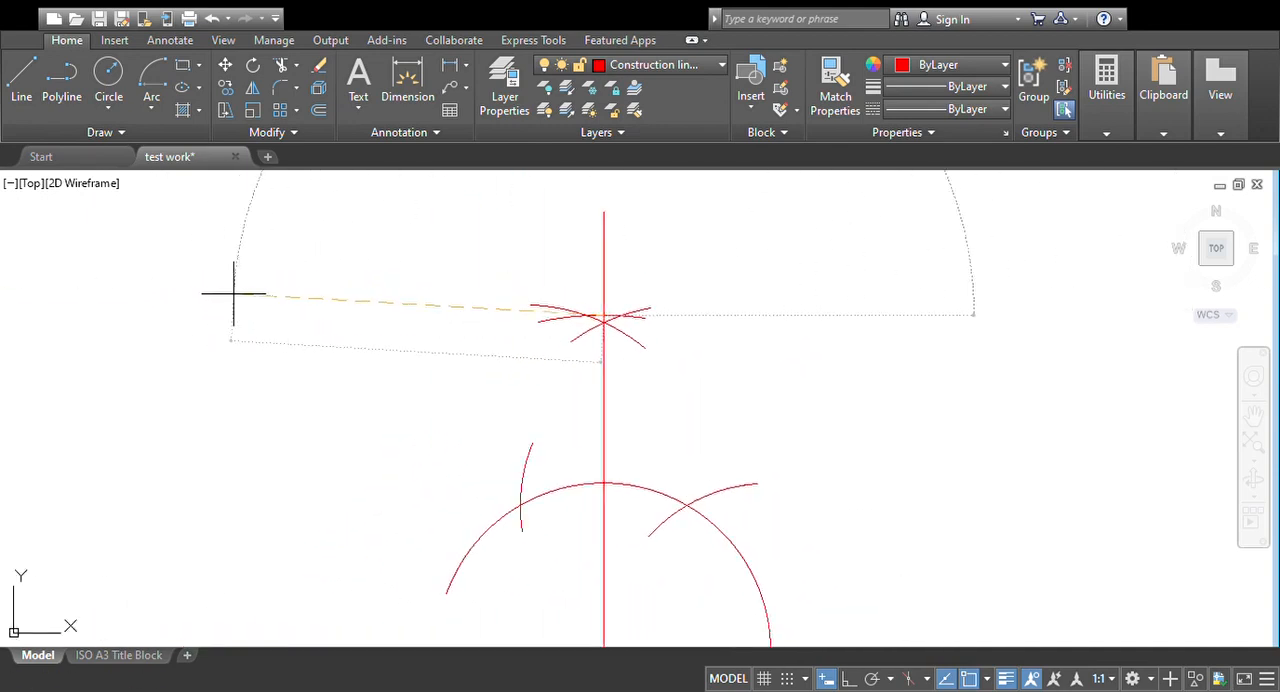
{"action": "left_click", "coordinate": [168, 292]}
{"action": "left_click", "coordinate": [171, 390]}
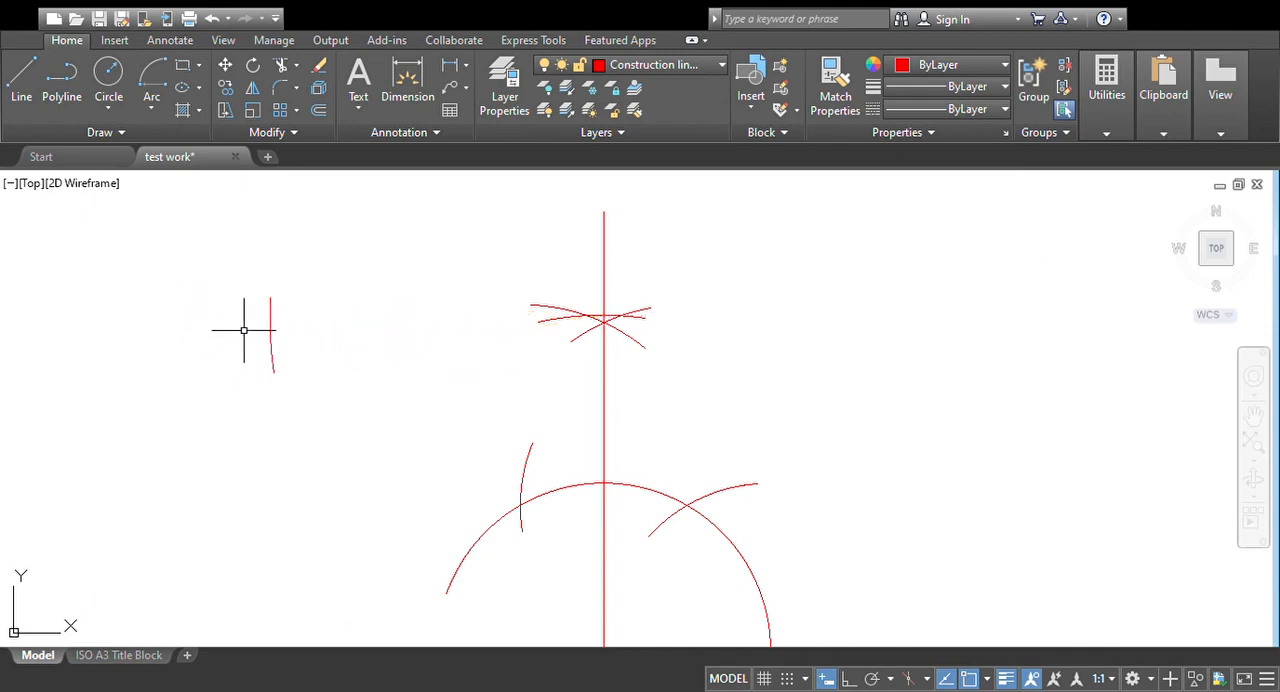
Step: Draw an arc centred on the baseline's left end, crossing the short left arc at the same radius
{"action": "scroll", "coordinate": [297, 200], "scroll_direction": "down", "scroll_amount": 2}
{"action": "left_click", "coordinate": [151, 85]}
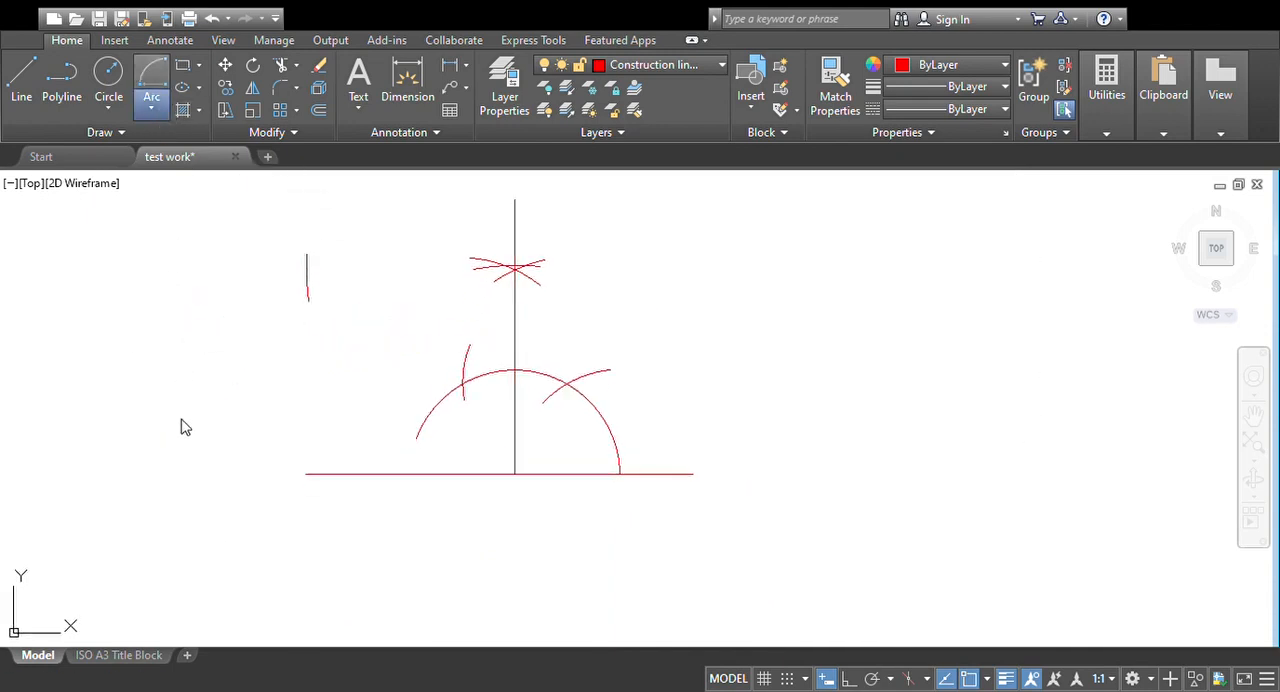
{"action": "middle_click_drag", "start_coordinate": [290, 384], "coordinate": [369, 376]}
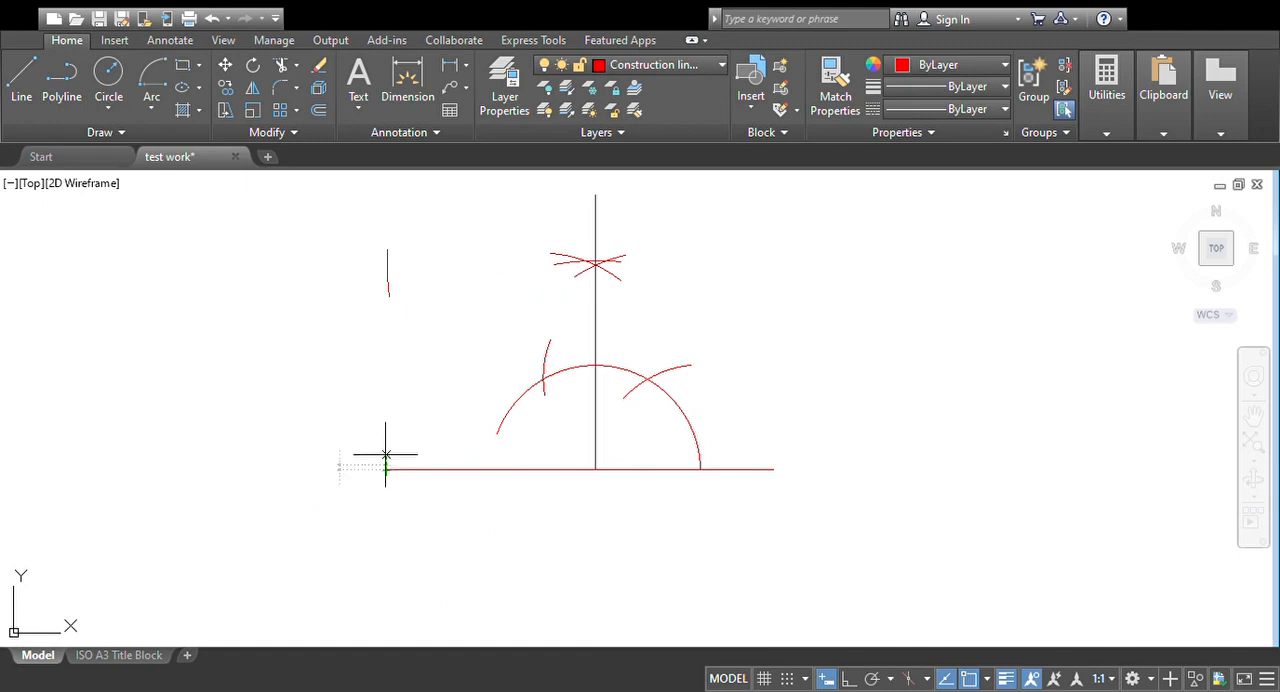
{"action": "left_click", "coordinate": [386, 460]}
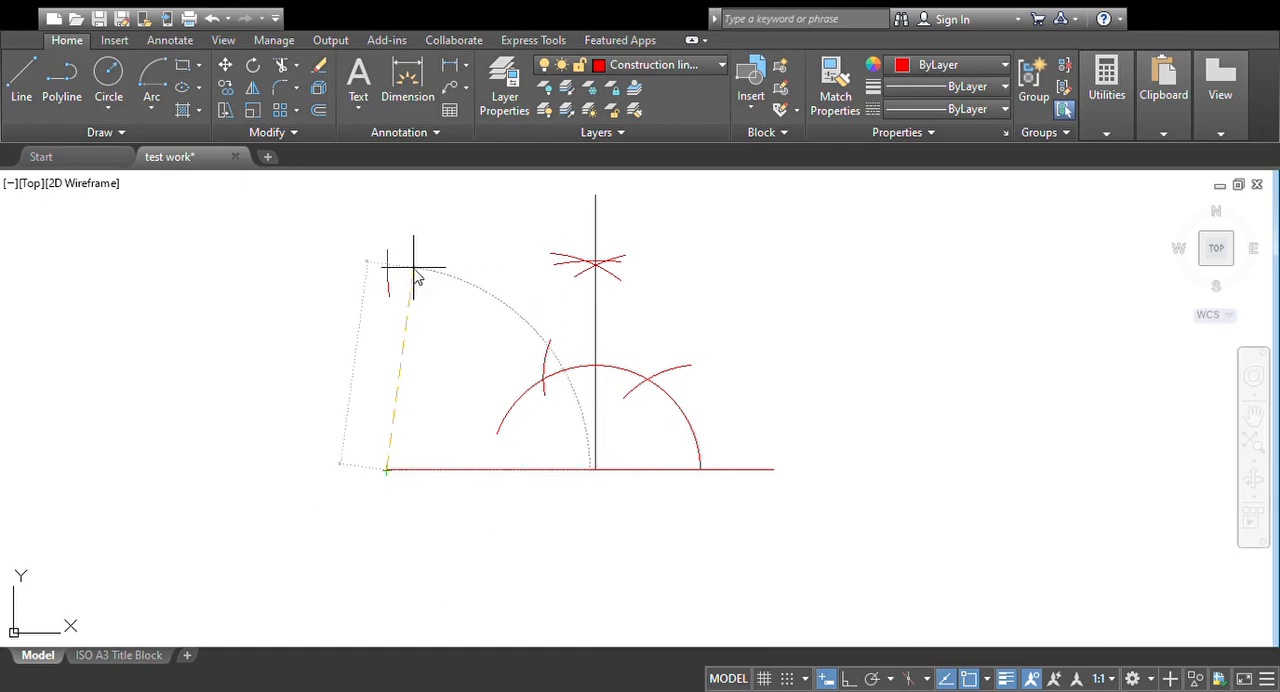
{"action": "left_click", "coordinate": [366, 263]}
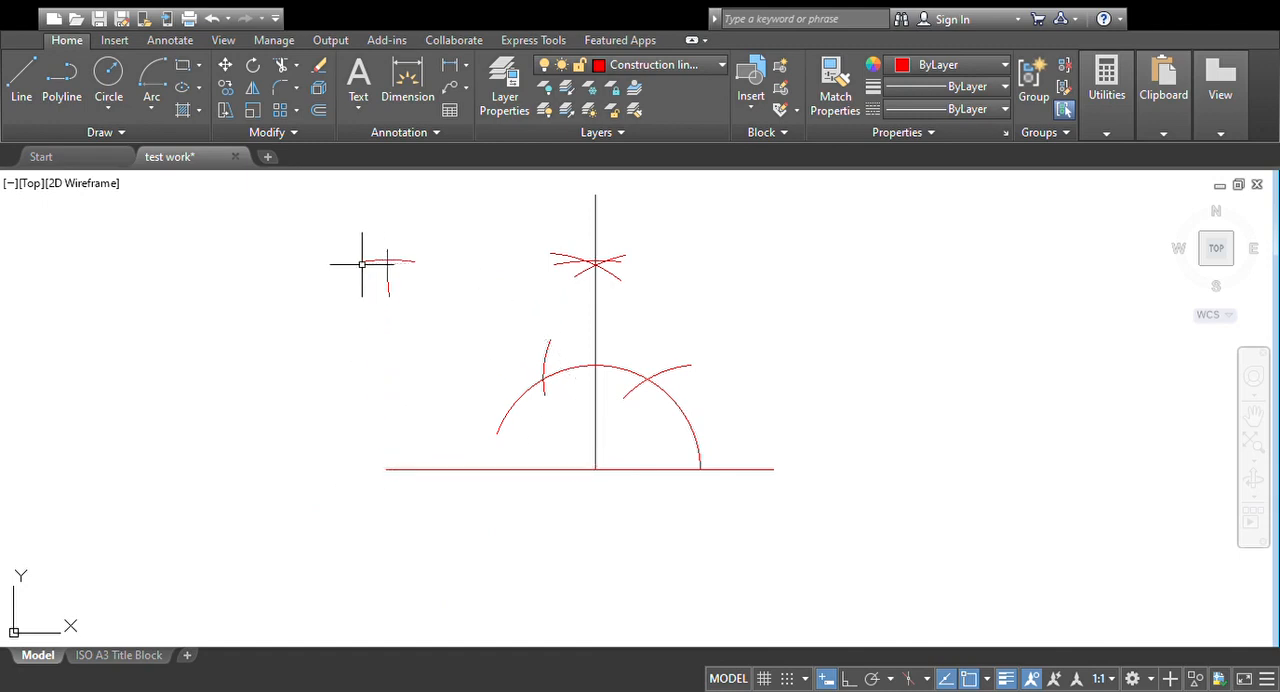
Step: Draw the square's left and top sides from the baseline's left end, through the left arc crossing, to the arc cut on the vertical line
{"action": "left_click", "coordinate": [22, 96]}
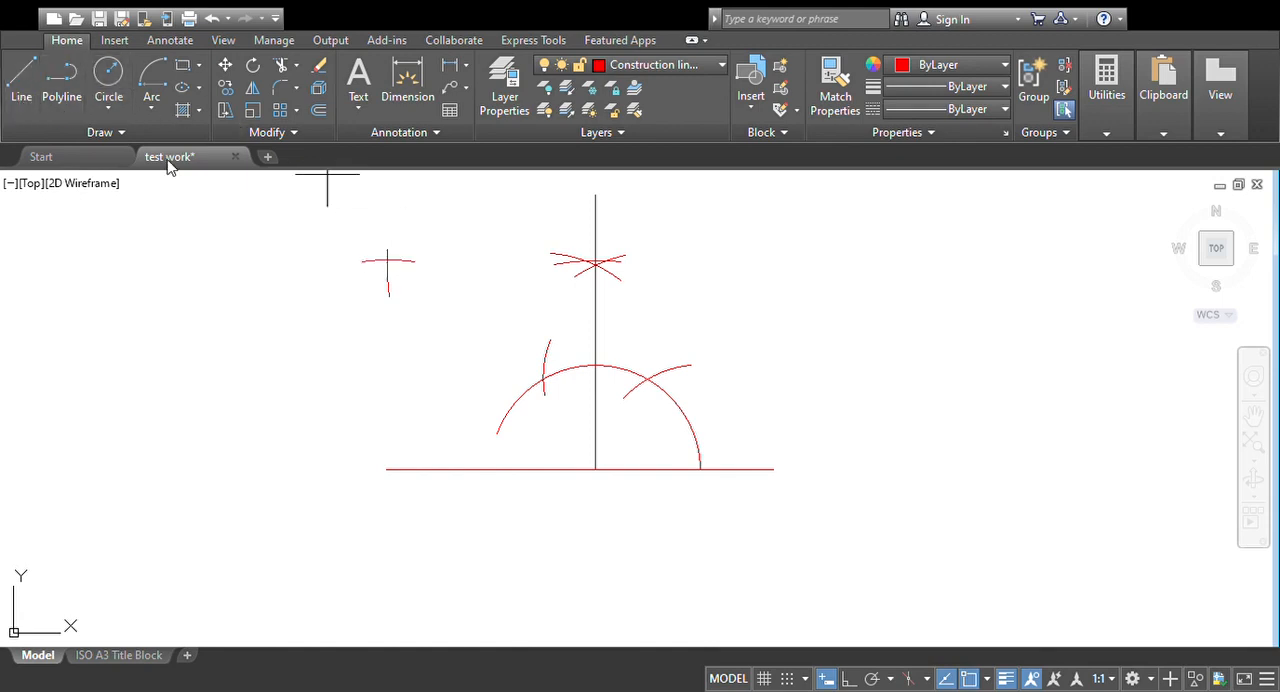
{"action": "left_click", "coordinate": [386, 469]}
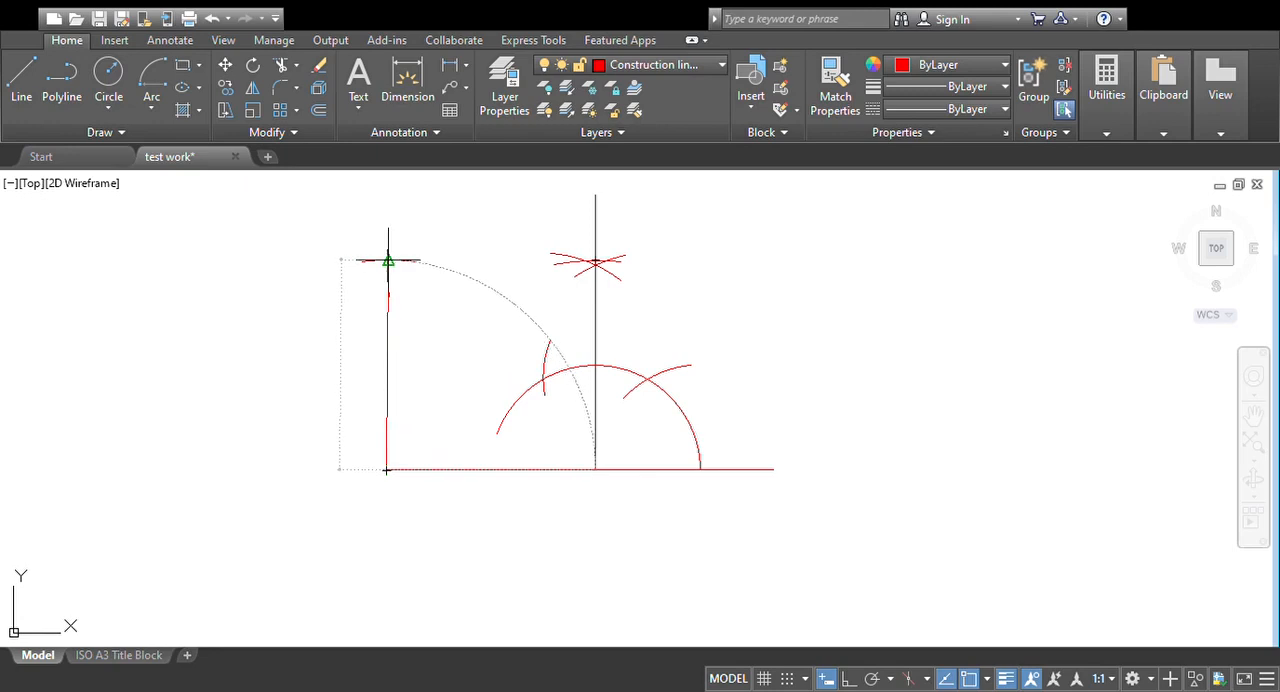
{"action": "scroll", "coordinate": [388, 260], "scroll_direction": "up", "scroll_amount": 5}
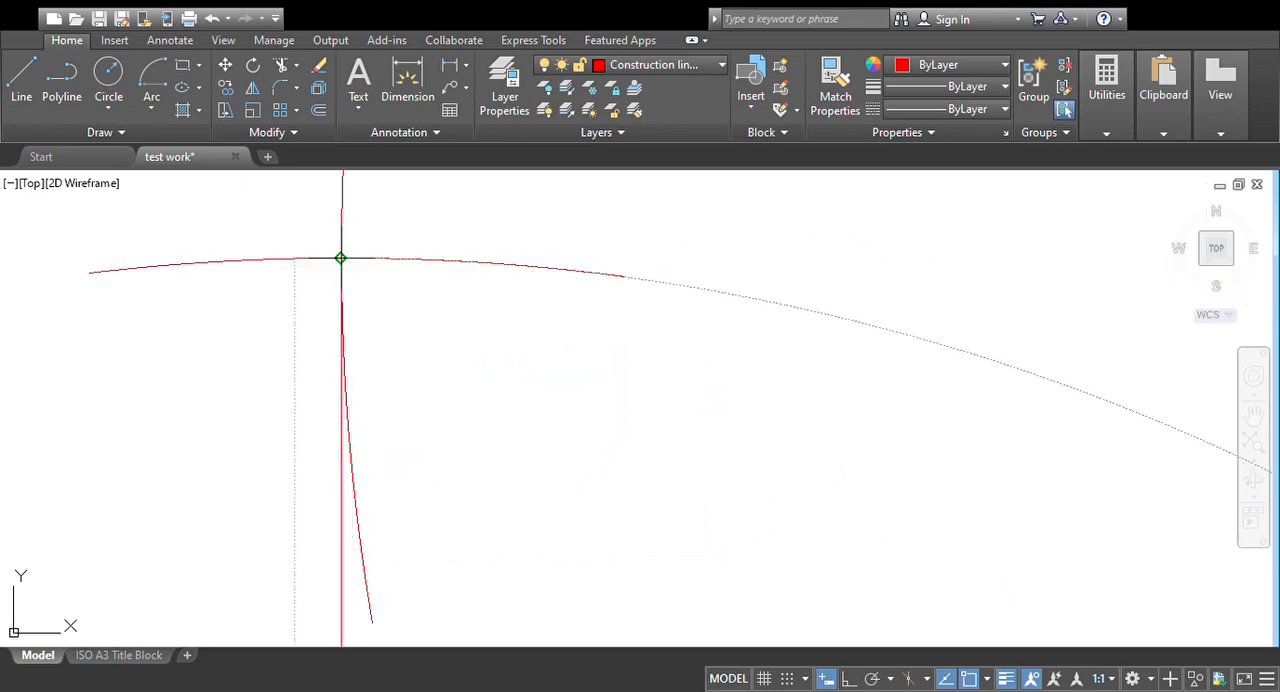
{"action": "left_click", "coordinate": [341, 258]}
{"action": "scroll", "coordinate": [466, 272], "scroll_direction": "down", "scroll_amount": 6}
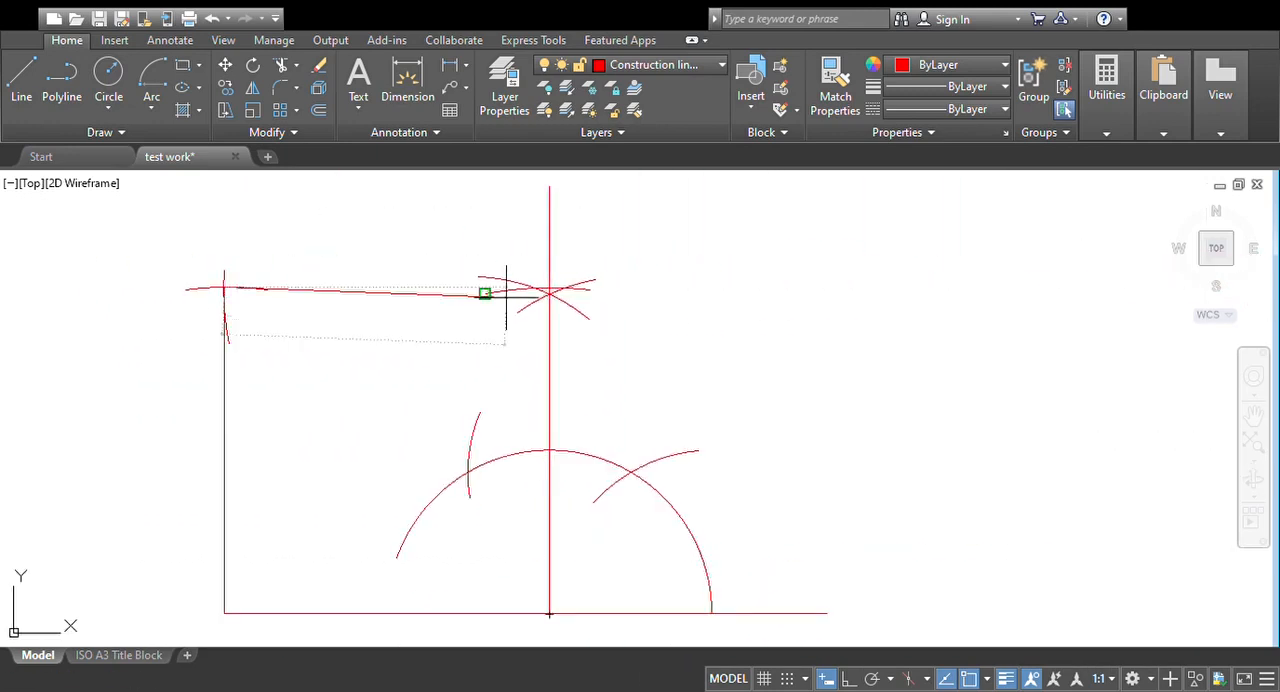
{"action": "scroll", "coordinate": [536, 276], "scroll_direction": "up", "scroll_amount": 5}
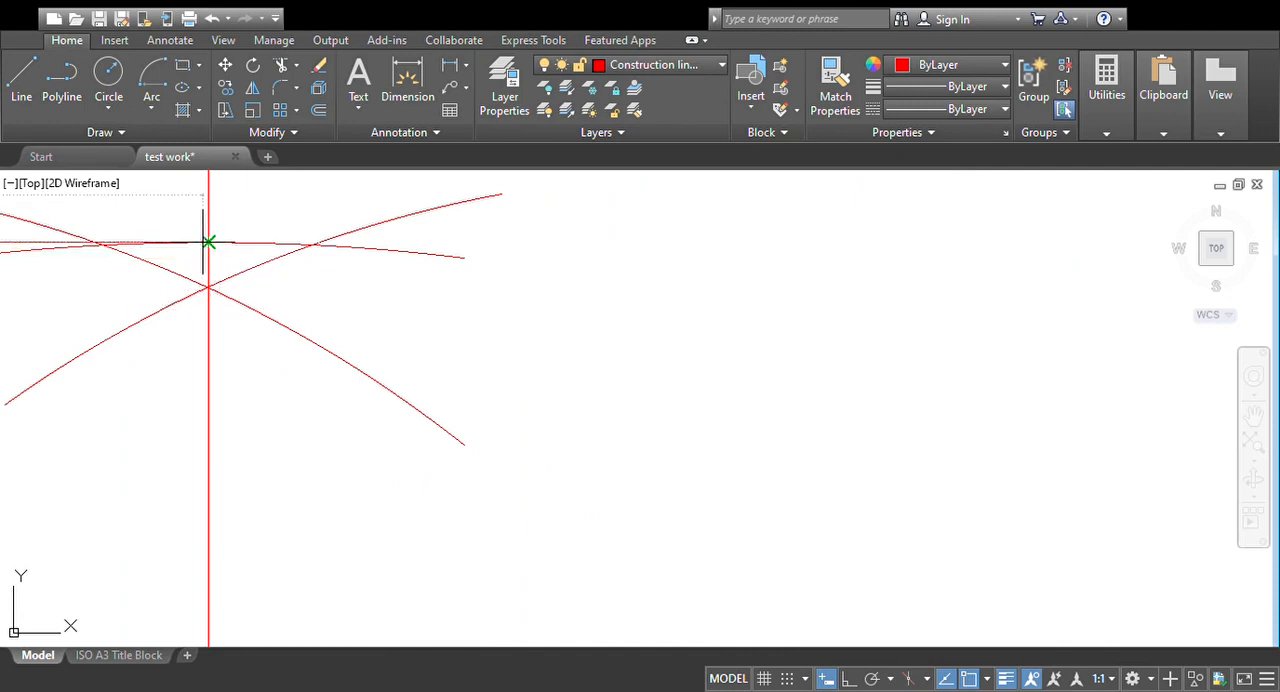
{"action": "scroll", "coordinate": [352, 271], "scroll_direction": "down", "scroll_amount": 5}
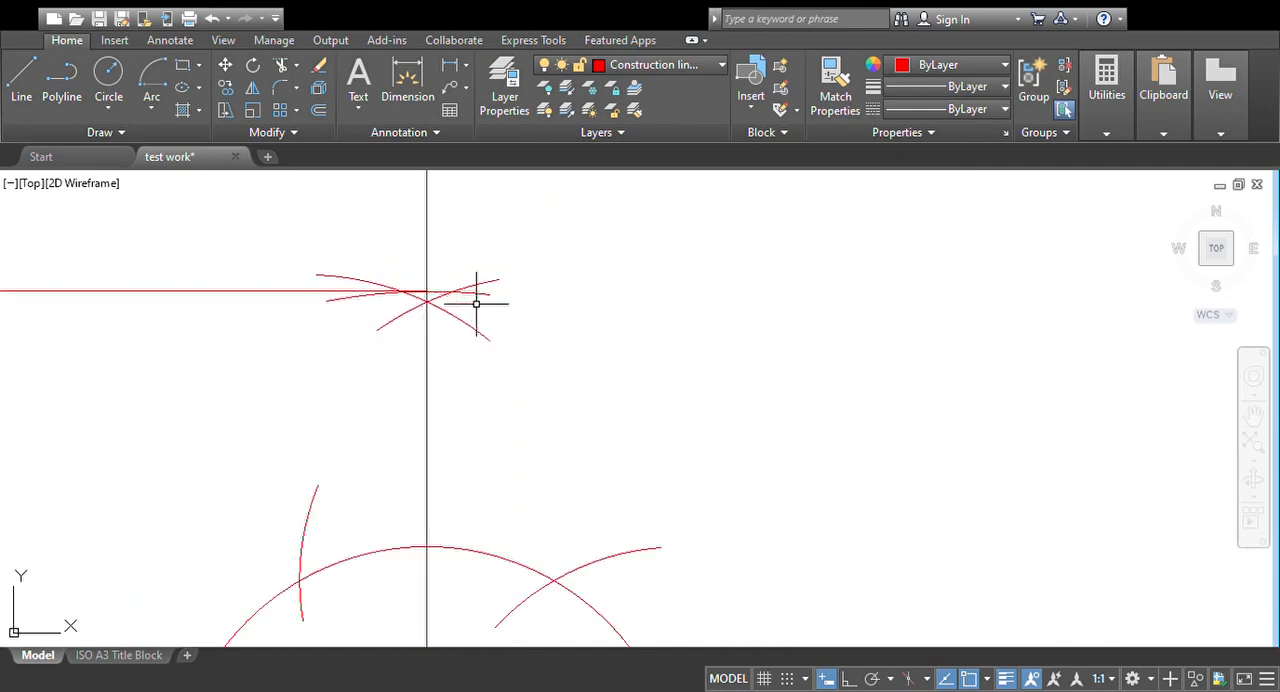
{"action": "middle_click_drag", "start_coordinate": [480, 294], "coordinate": [646, 337]}
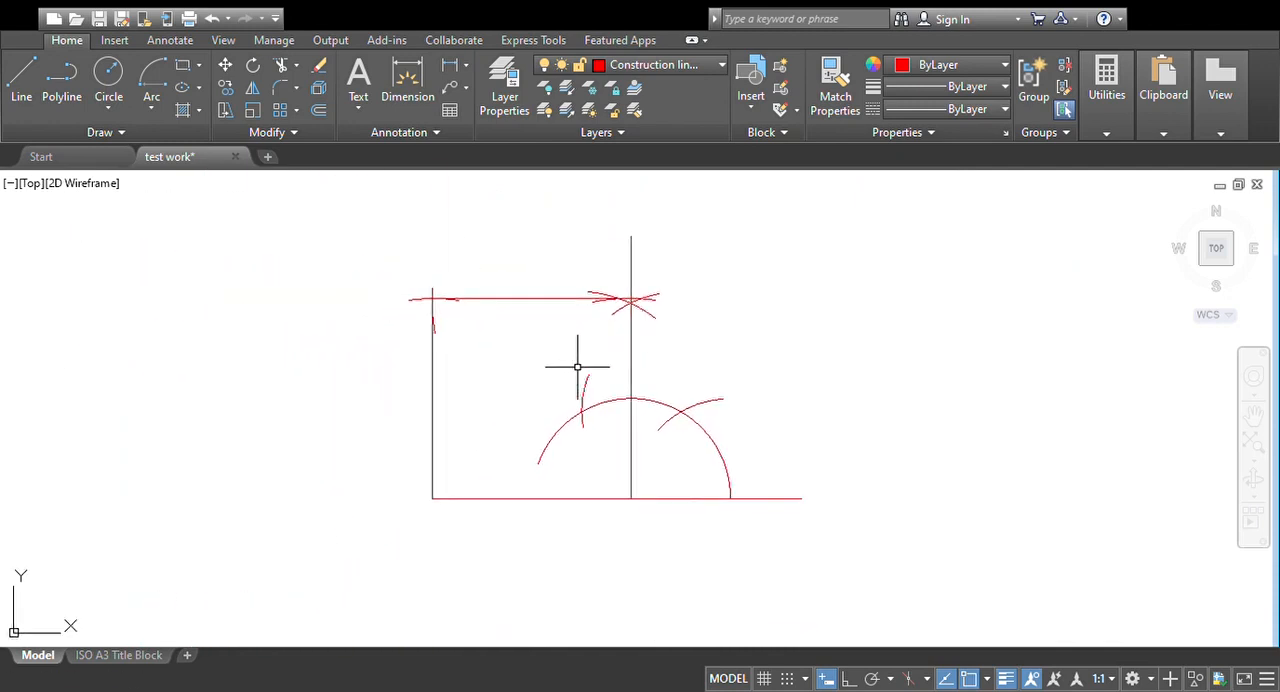
{"action": "middle_click_drag", "start_coordinate": [580, 363], "coordinate": [513, 368]}
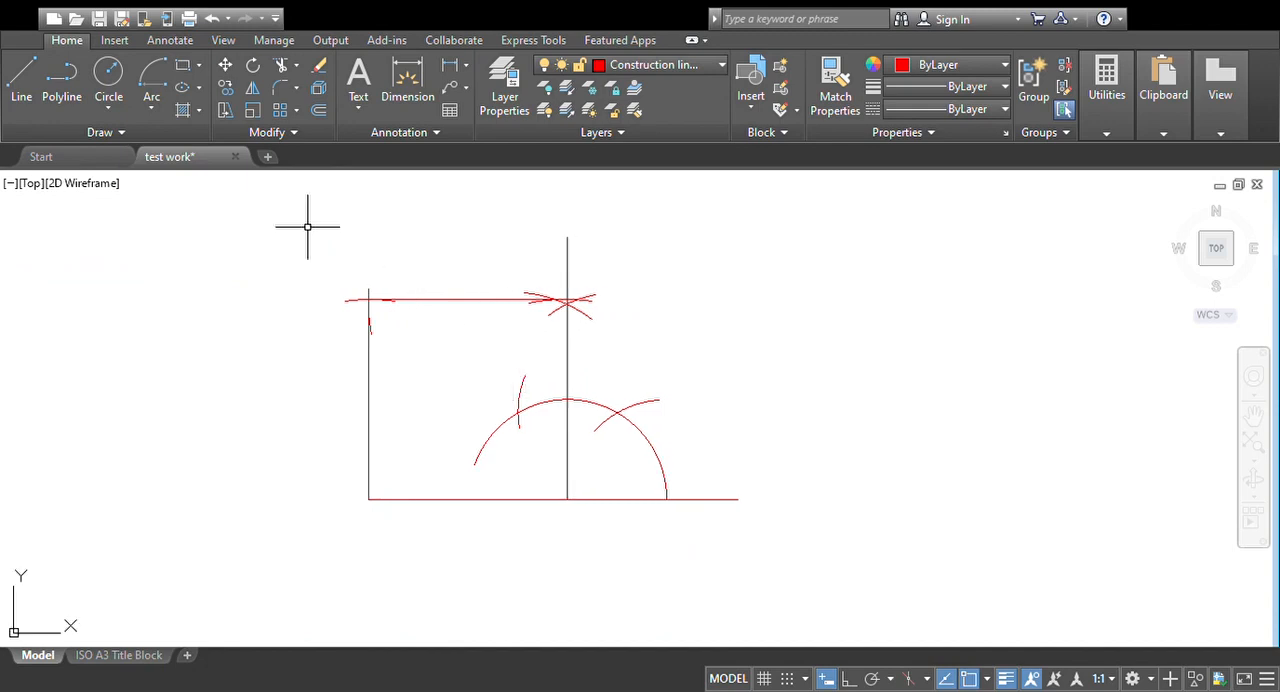
Step: Draw the square's diagonal from its upper-left corner to the foot of the vertical line
{"action": "left_click", "coordinate": [18, 104]}
{"action": "scroll", "coordinate": [360, 290], "scroll_direction": "up", "scroll_amount": 5}
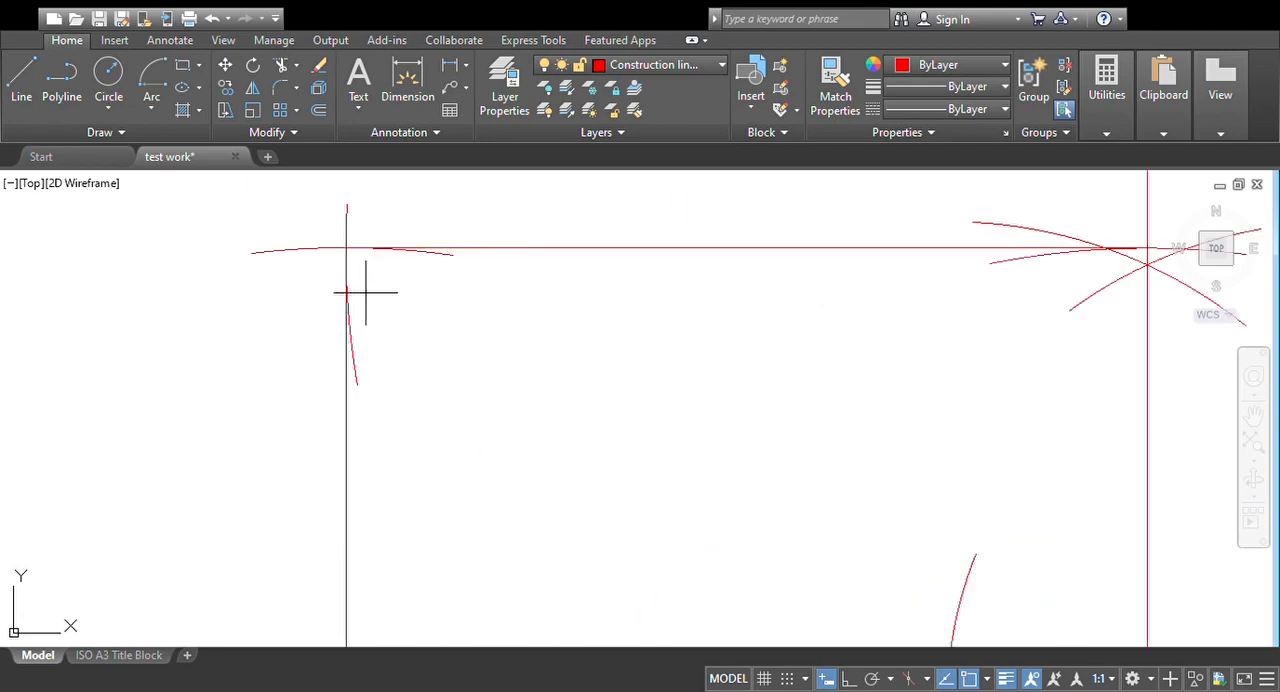
{"action": "scroll", "coordinate": [346, 246], "scroll_direction": "up", "scroll_amount": 3}
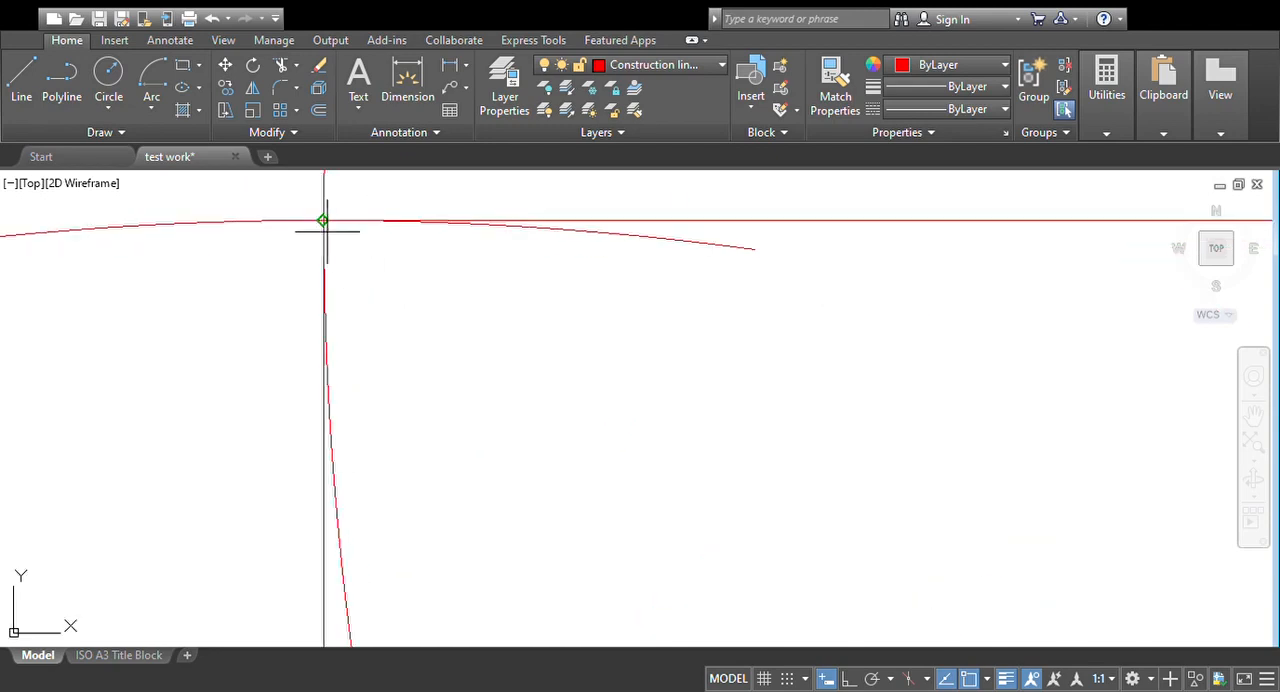
{"action": "left_click", "coordinate": [322, 220]}
{"action": "scroll", "coordinate": [586, 430], "scroll_direction": "down", "scroll_amount": 6}
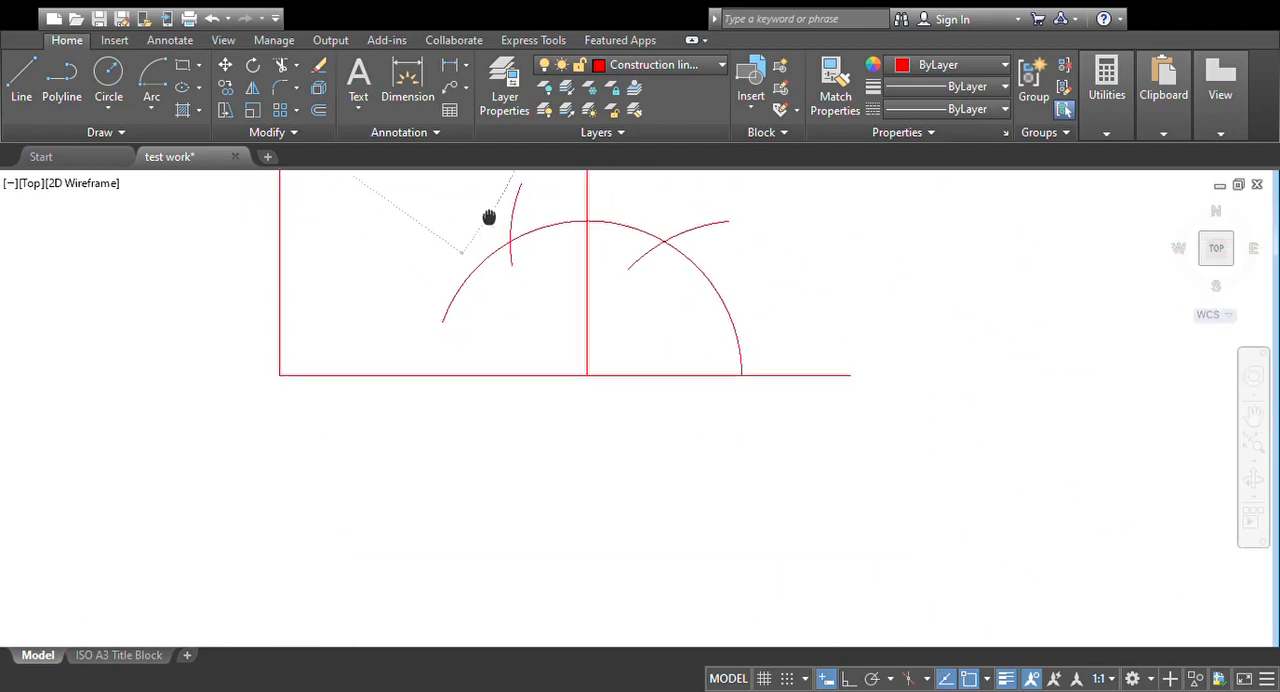
{"action": "left_click", "coordinate": [588, 371]}
{"action": "key", "text": "Escape"}
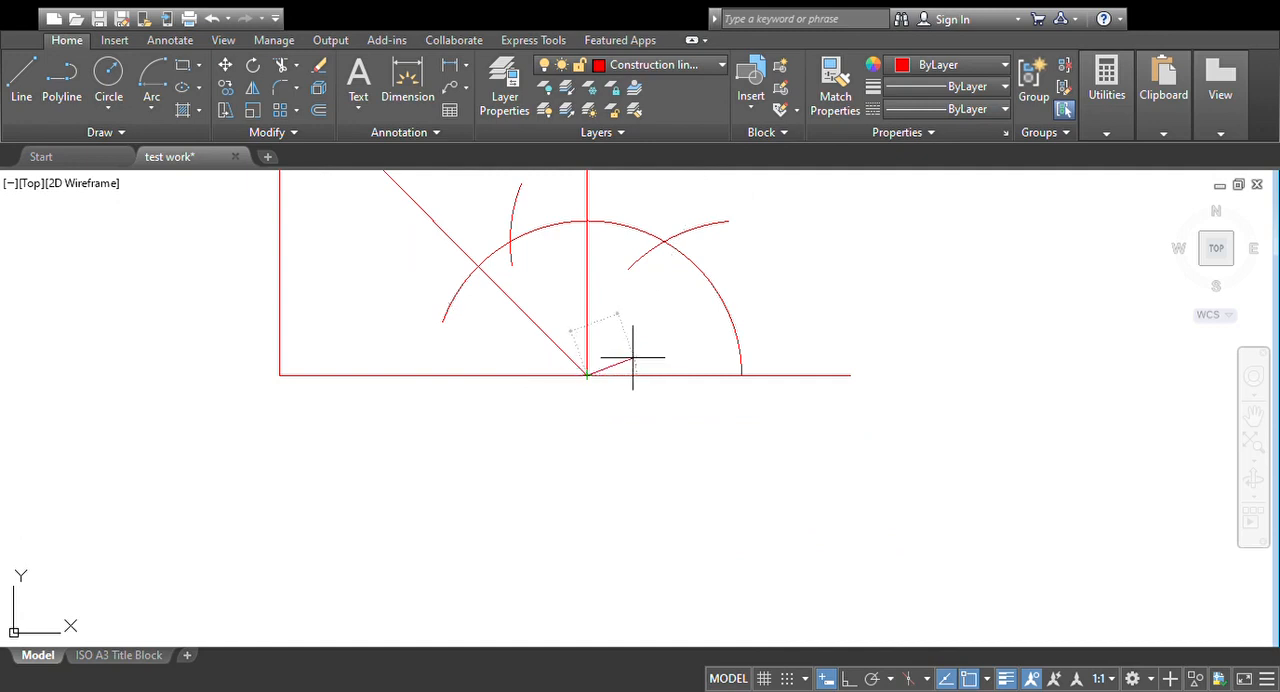
{"action": "middle_click_drag", "start_coordinate": [607, 336], "coordinate": [598, 530]}
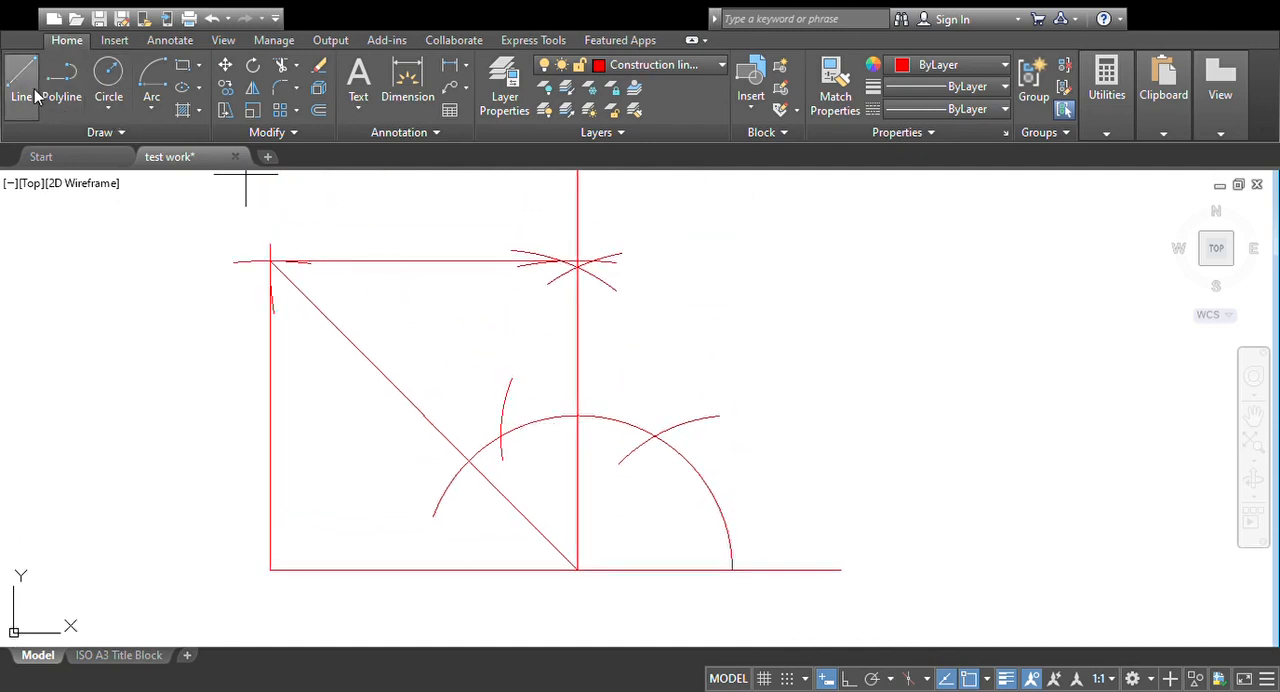
Step: Draw the square's other diagonal from its upper-right corner to the baseline's left end
{"action": "scroll", "coordinate": [603, 264], "scroll_direction": "up", "scroll_amount": 5}
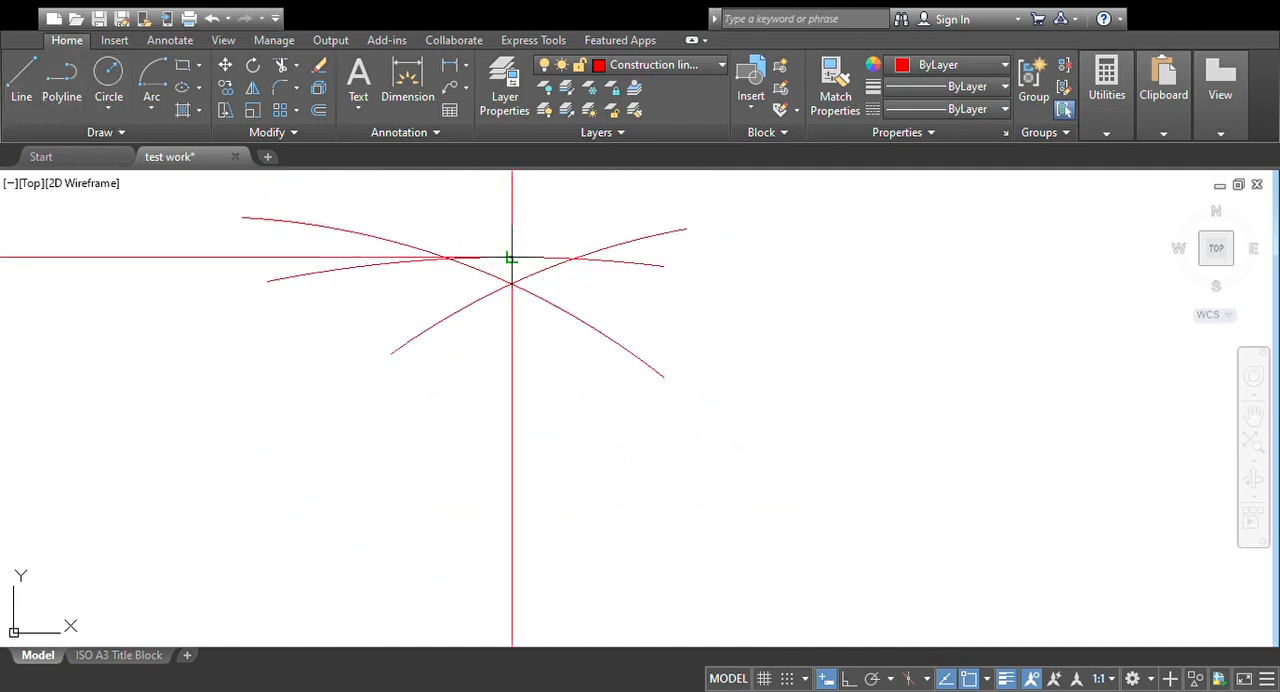
{"action": "left_click", "coordinate": [512, 258]}
{"action": "scroll", "coordinate": [464, 289], "scroll_direction": "down", "scroll_amount": 2}
{"action": "middle_click_drag", "start_coordinate": [472, 283], "coordinate": [663, 146]}
{"action": "scroll", "coordinate": [354, 466], "scroll_direction": "down", "scroll_amount": 2}
{"action": "middle_click_drag", "start_coordinate": [354, 466], "coordinate": [520, 283]}
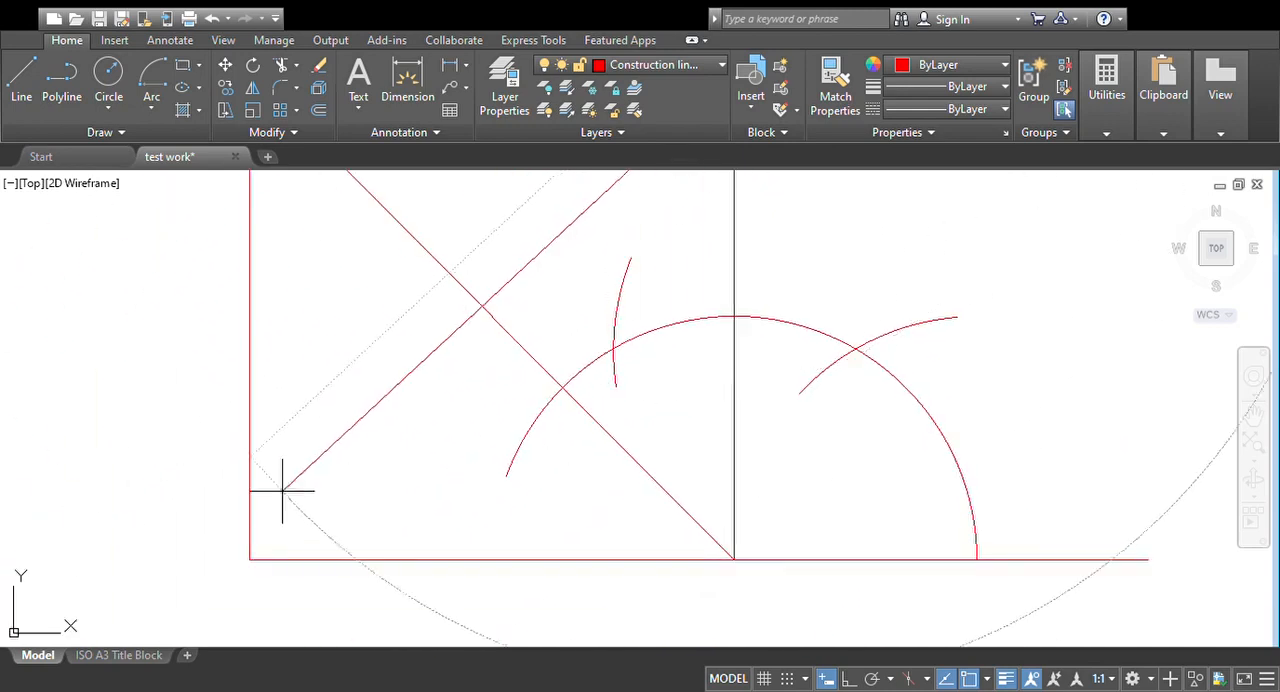
{"action": "left_click", "coordinate": [249, 560]}
{"action": "scroll", "coordinate": [429, 486], "scroll_direction": "down", "scroll_amount": 2}
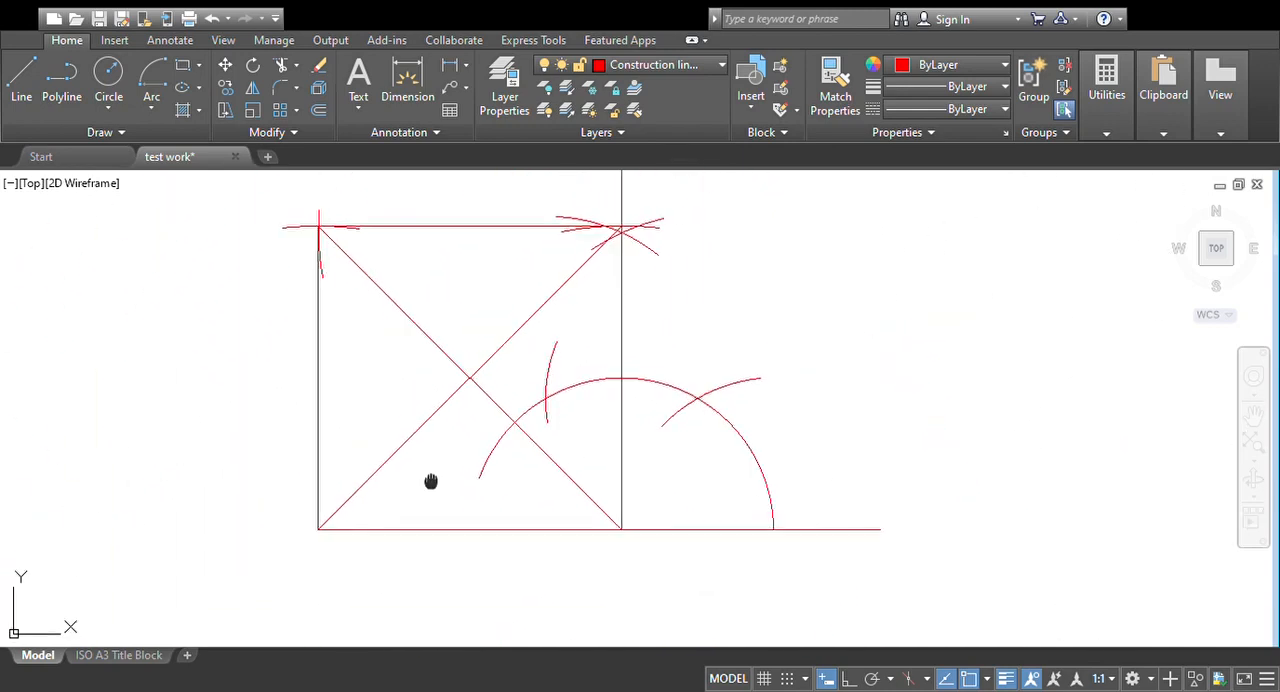
{"action": "middle_click_drag", "start_coordinate": [429, 486], "coordinate": [382, 497]}
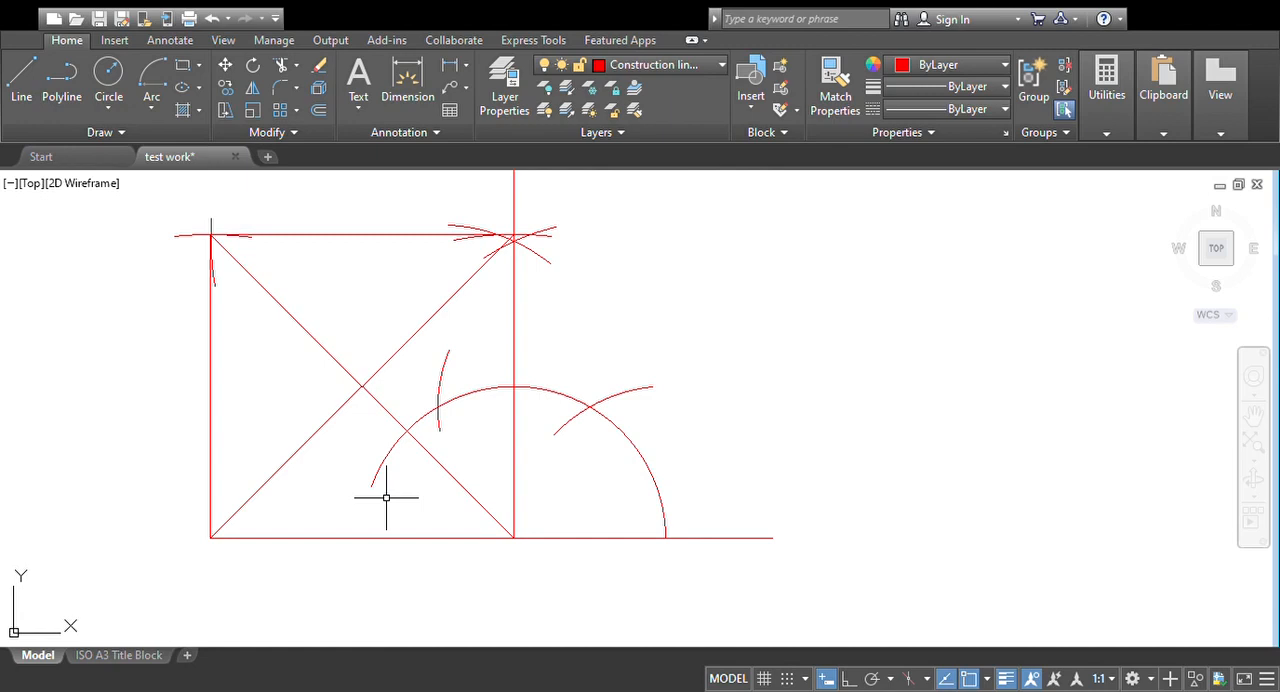
{"action": "middle_click_drag", "start_coordinate": [386, 497], "coordinate": [411, 502]}
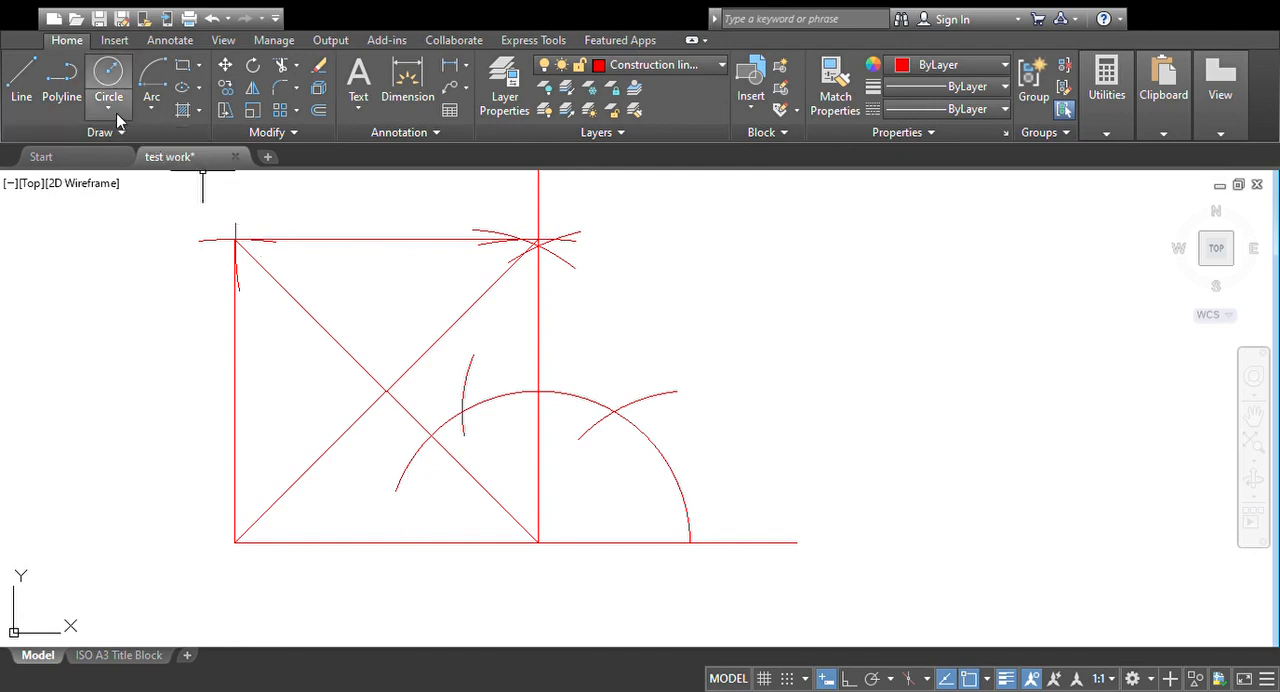
Step: Draw an arc centred on the square's upper-left corner, from the crossing of the diagonals to the top side
{"action": "left_click", "coordinate": [154, 113]}
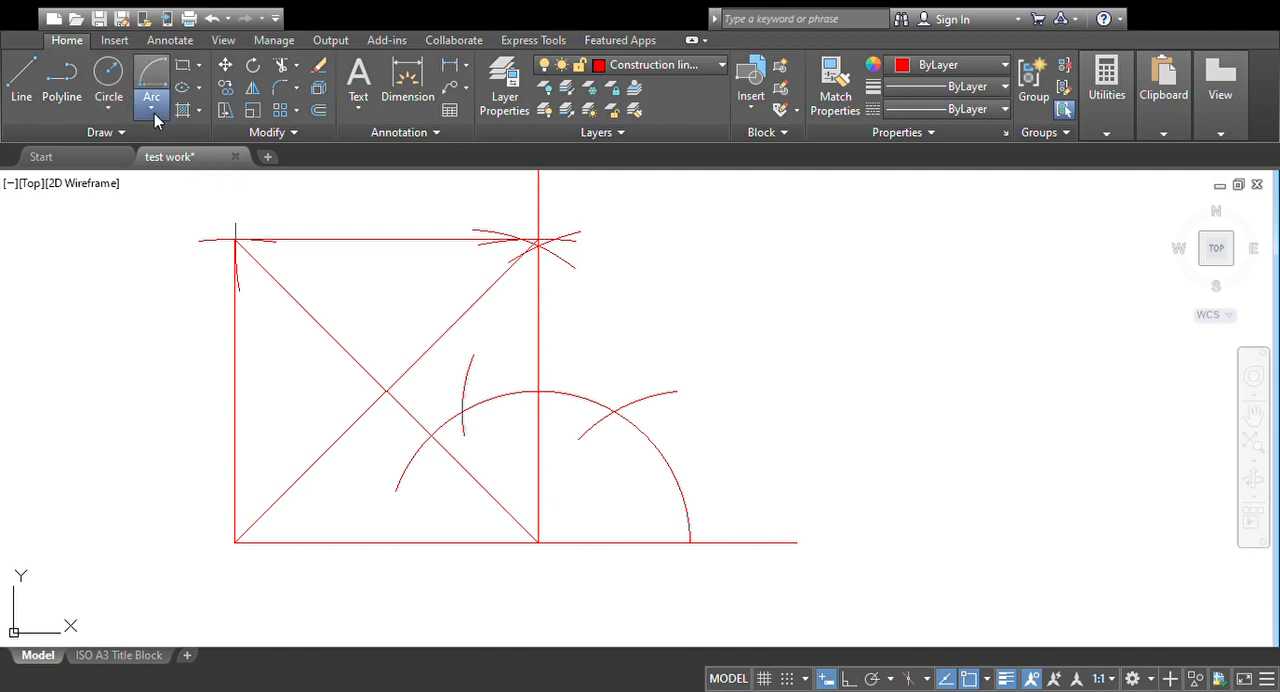
{"action": "left_click", "coordinate": [234, 240]}
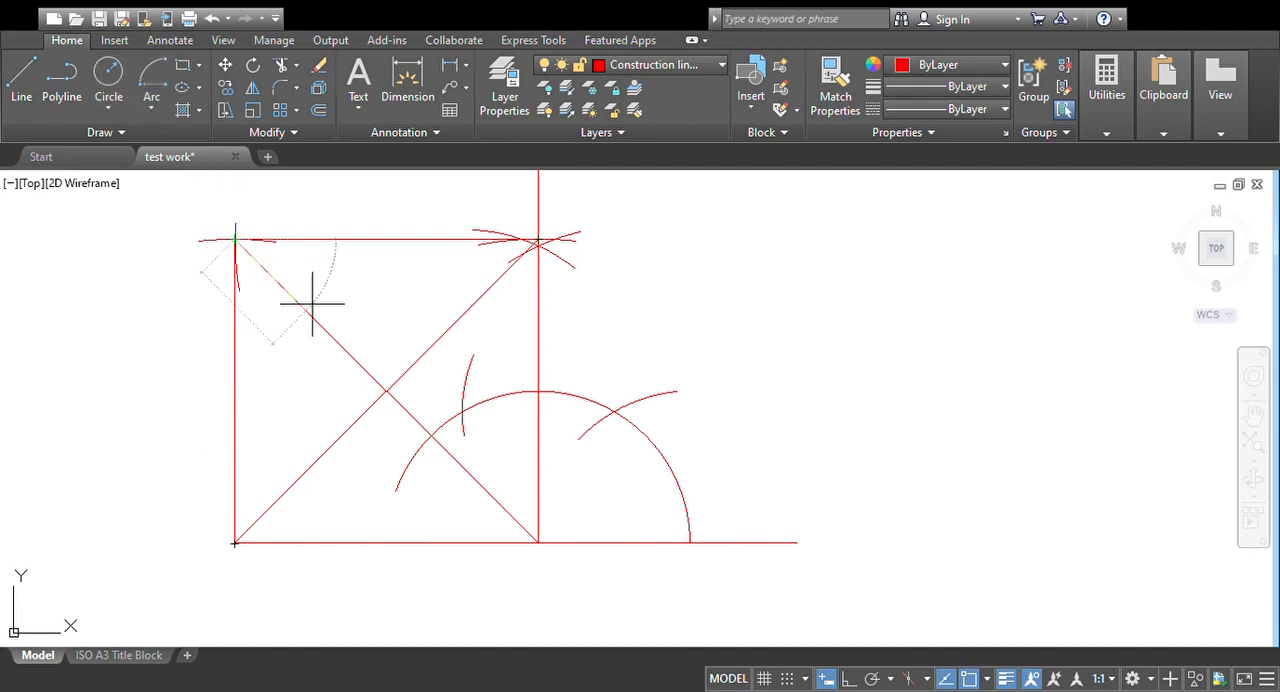
{"action": "left_click", "coordinate": [386, 392]}
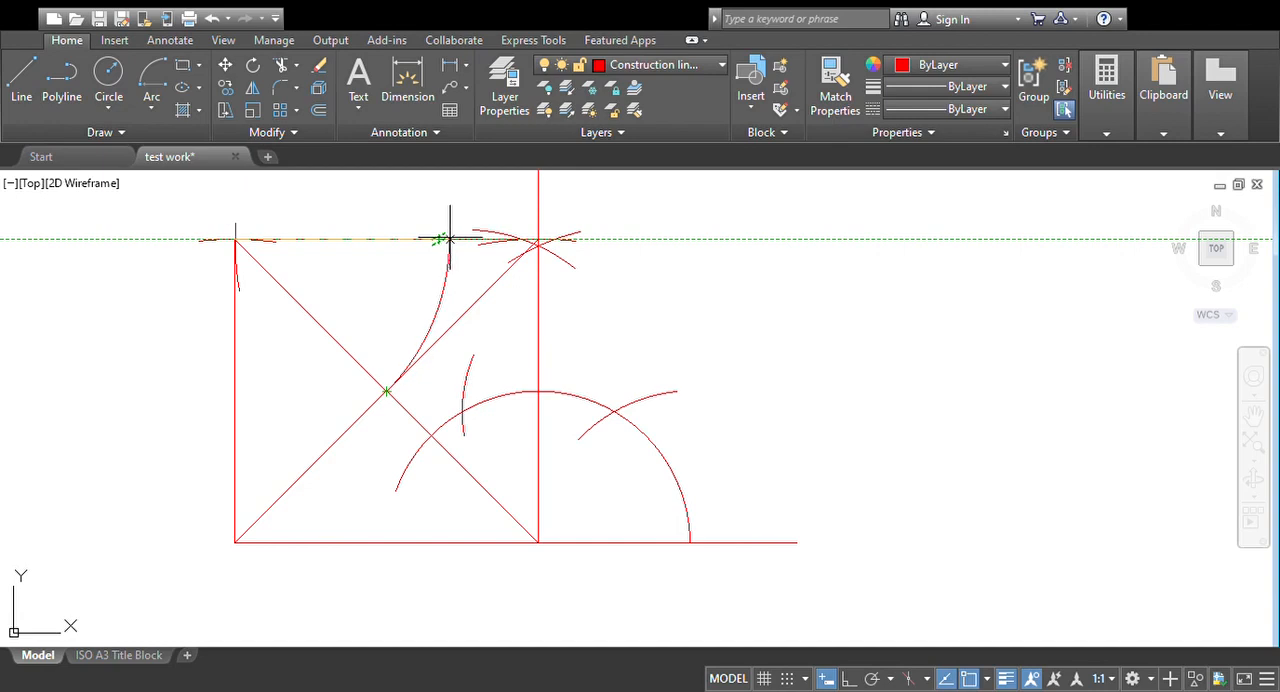
{"action": "left_click", "coordinate": [449, 240]}
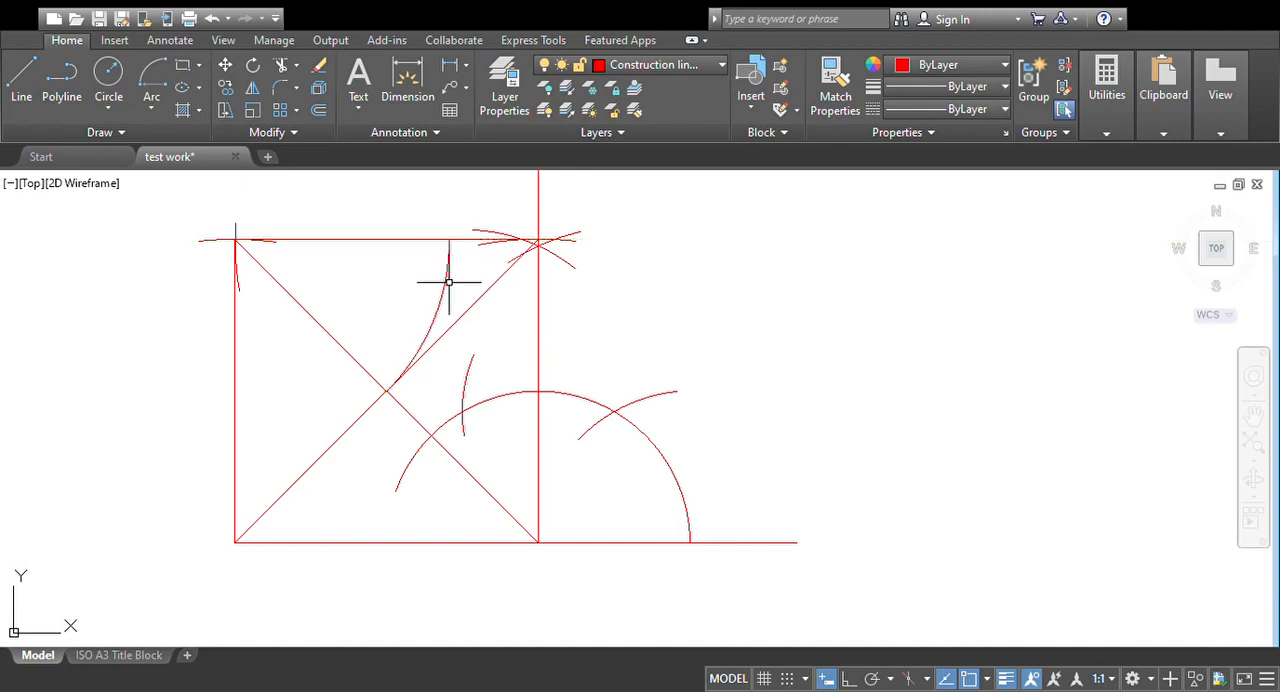
Step: Draw an arc centred on the square's upper-left corner, from the crossing of the diagonals to the left side
{"action": "left_click", "coordinate": [150, 112]}
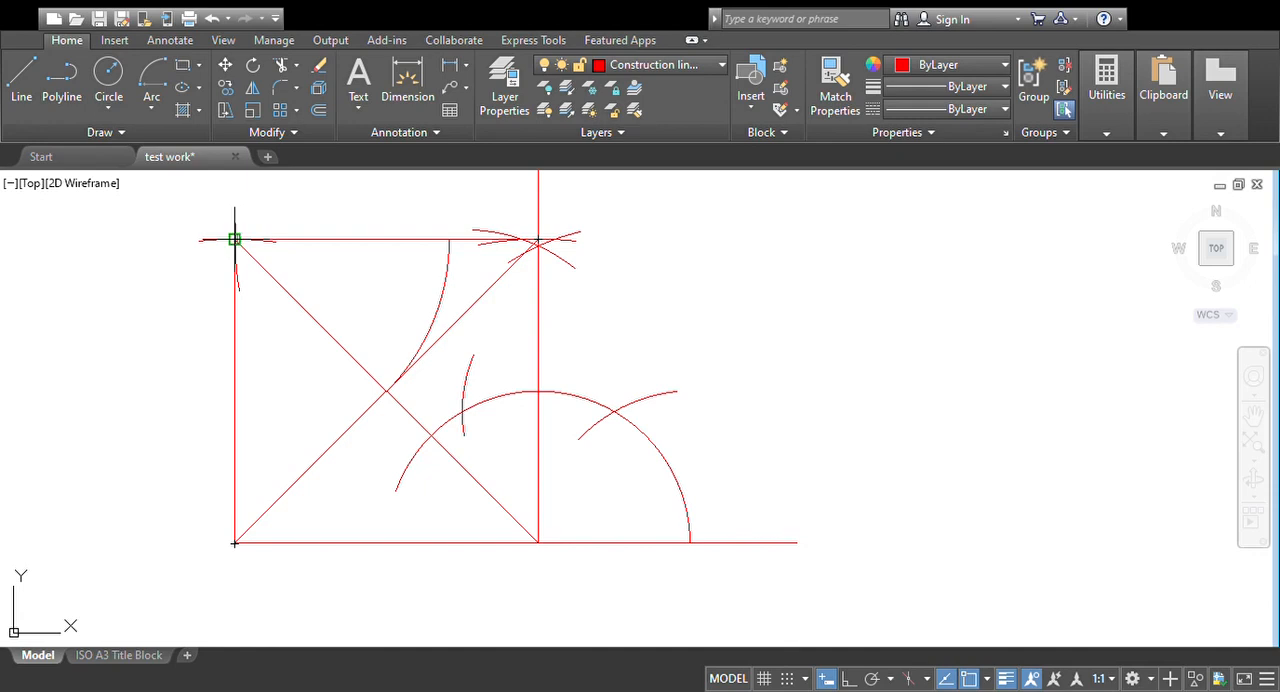
{"action": "left_click", "coordinate": [234, 240]}
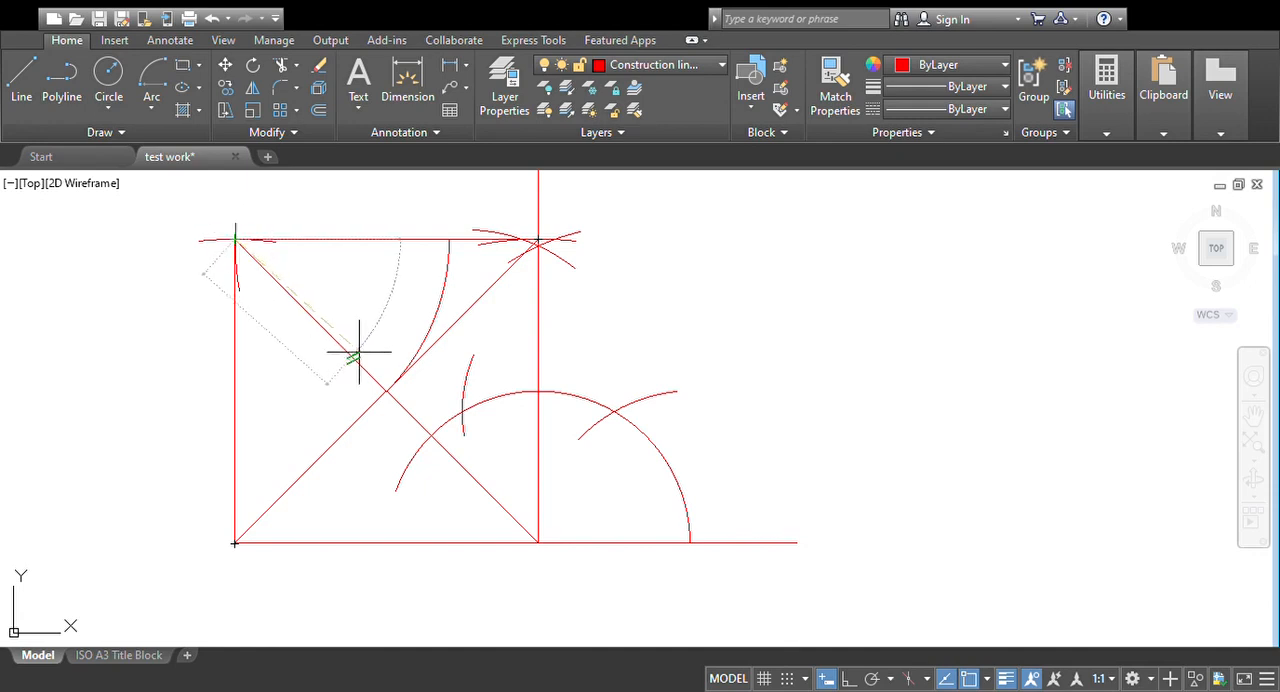
{"action": "left_click", "coordinate": [386, 390]}
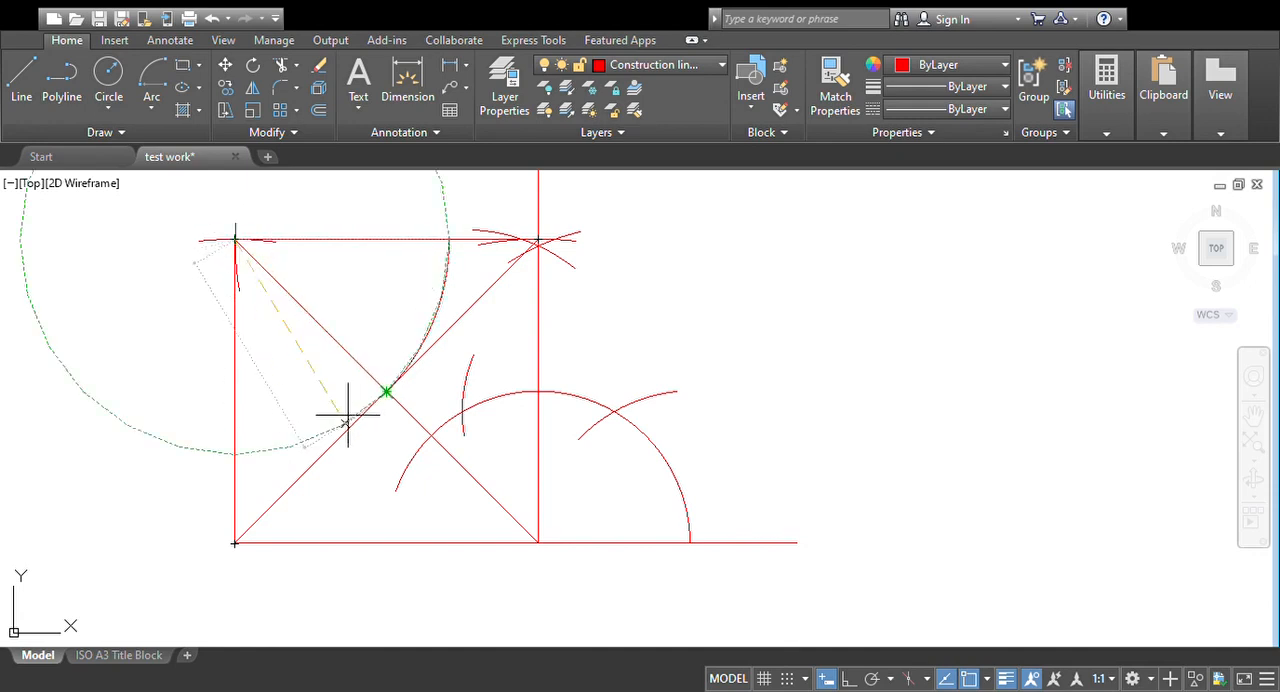
{"action": "left_click", "coordinate": [234, 455]}
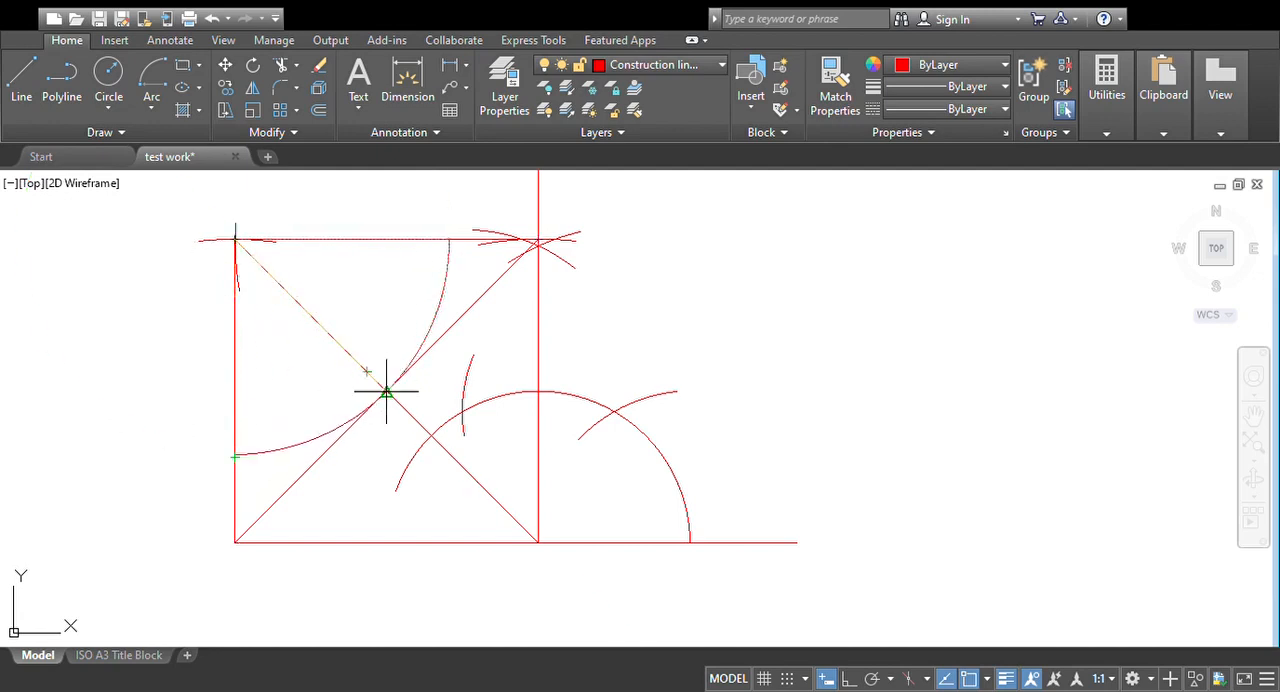
{"action": "key", "text": "Escape"}
Step: Draw an arc centred on the square's lower-left corner, from the crossing of the diagonals up to the left side
{"action": "left_click", "coordinate": [152, 108]}
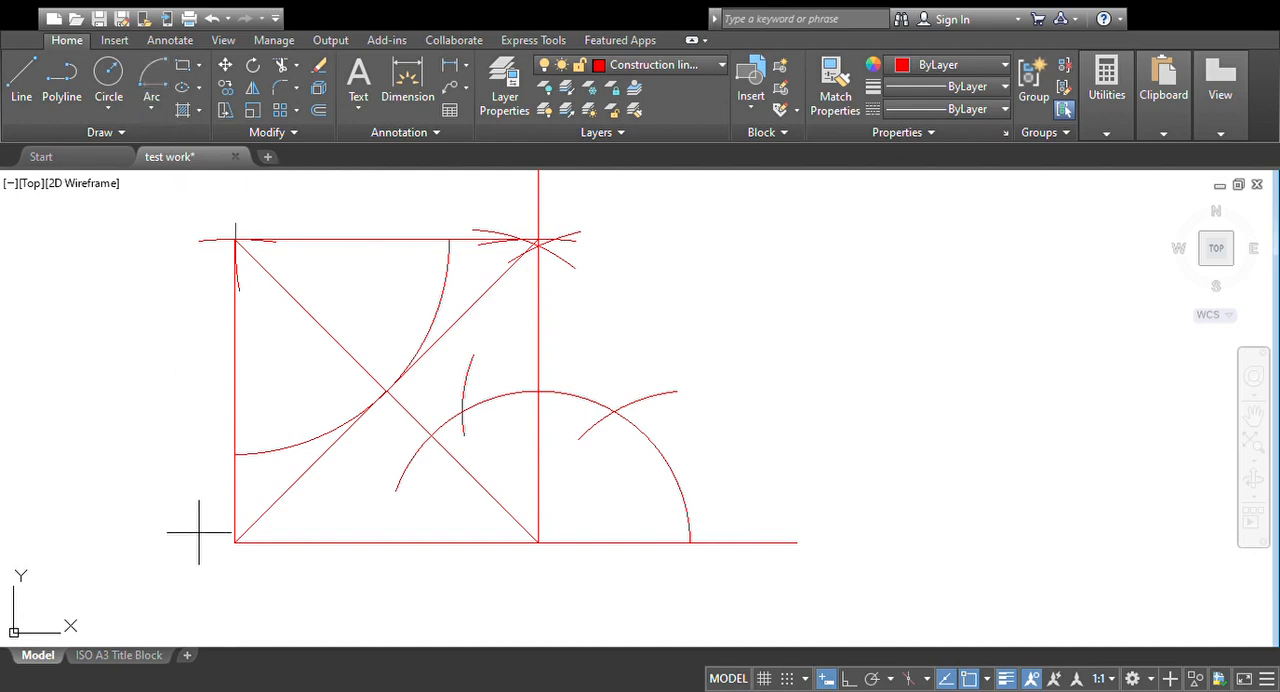
{"action": "left_click", "coordinate": [234, 544]}
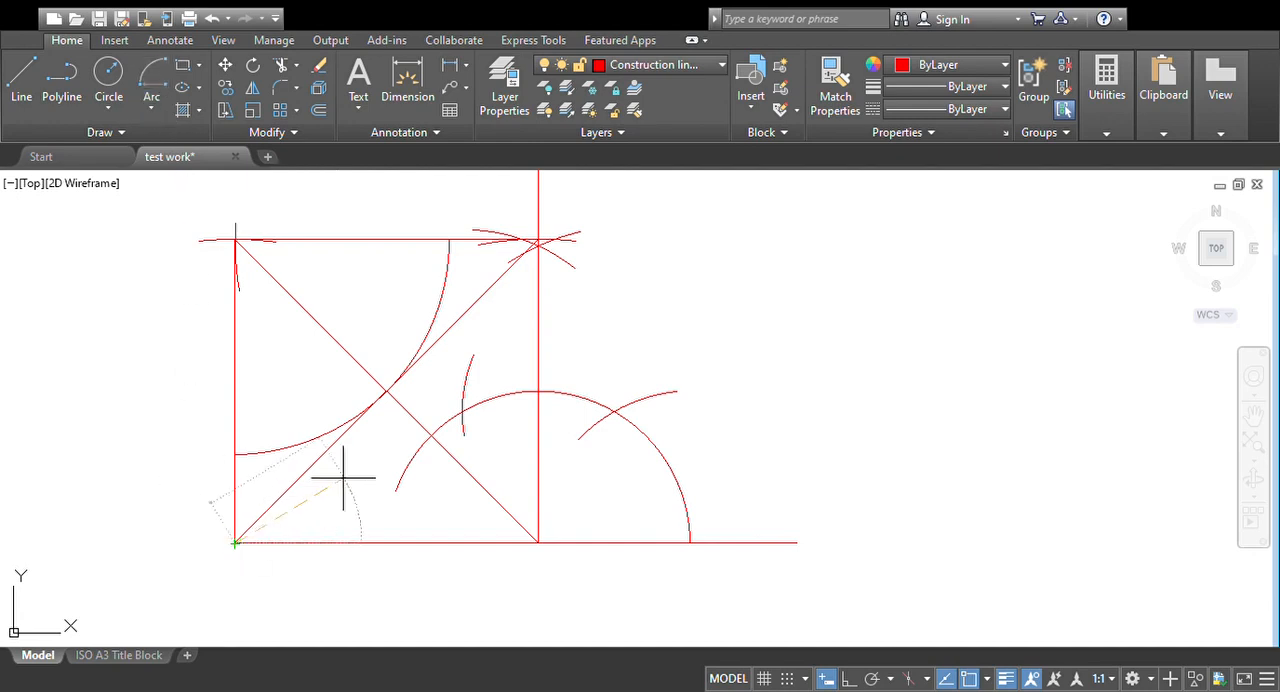
{"action": "left_click", "coordinate": [386, 391]}
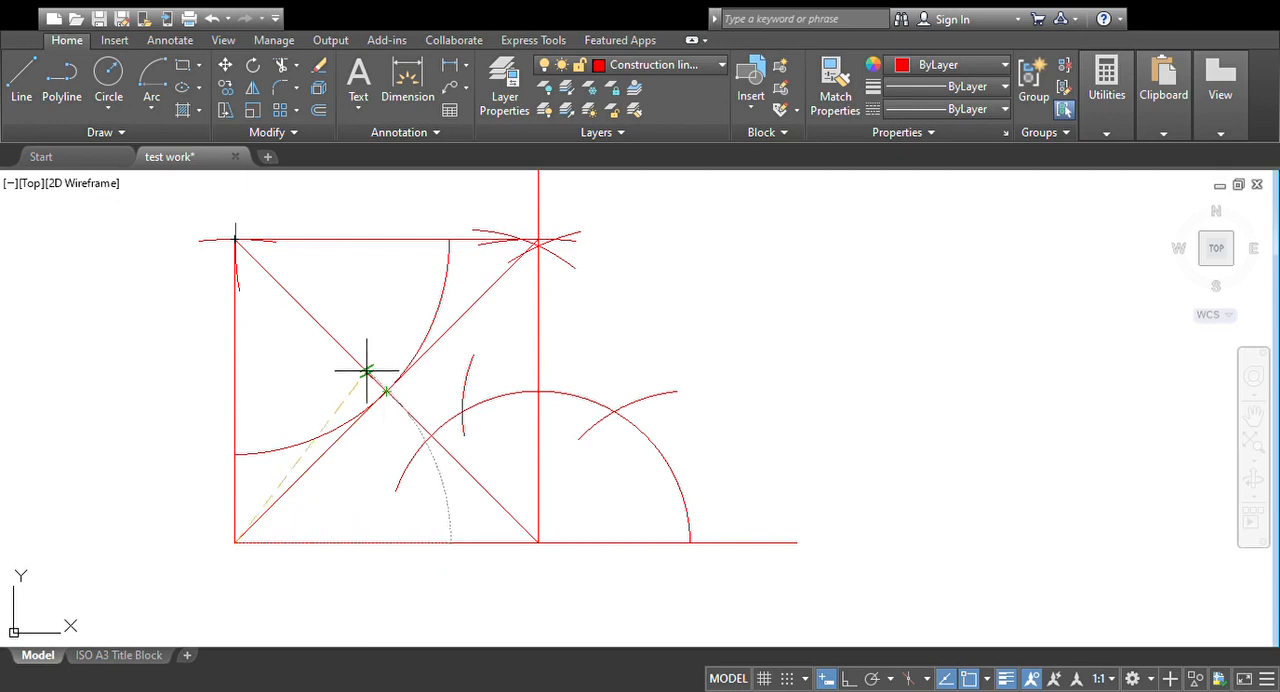
{"action": "left_click", "coordinate": [234, 330]}
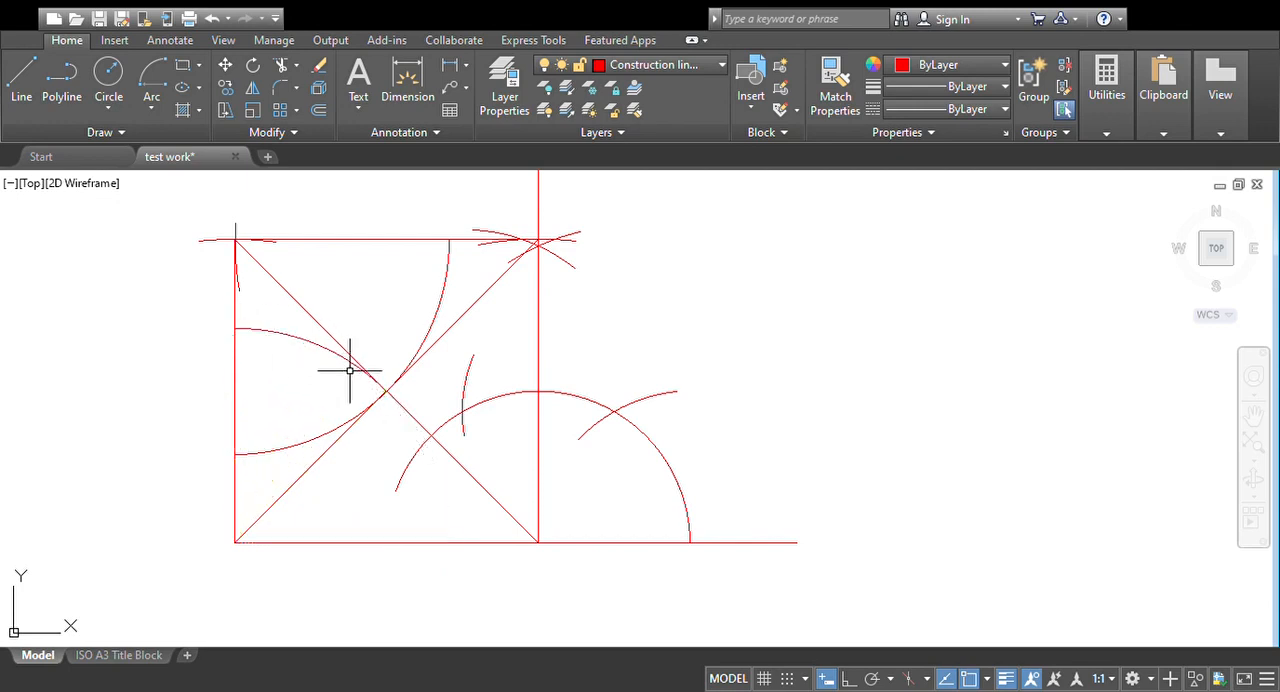
Step: Draw an arc centred on the square's lower-left corner, from the crossing of the diagonals down to the baseline
{"action": "left_click", "coordinate": [152, 85]}
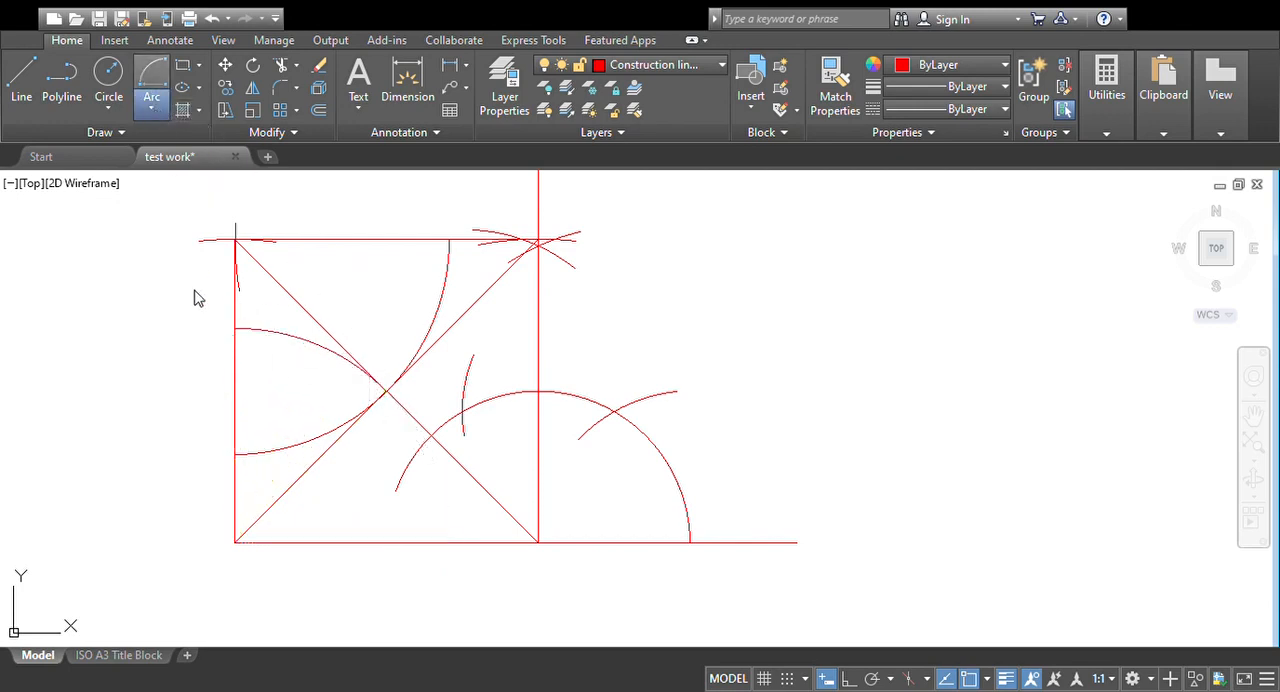
{"action": "left_click", "coordinate": [234, 543]}
{"action": "left_click", "coordinate": [386, 391]}
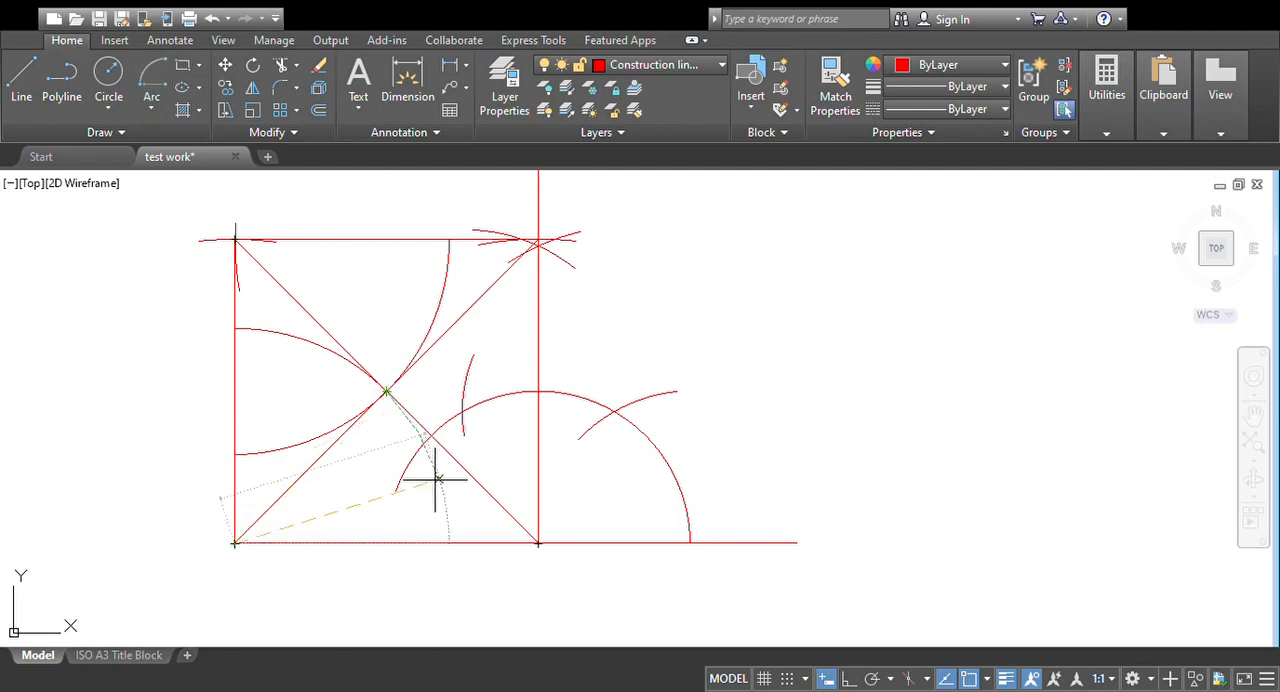
{"action": "left_click", "coordinate": [449, 541]}
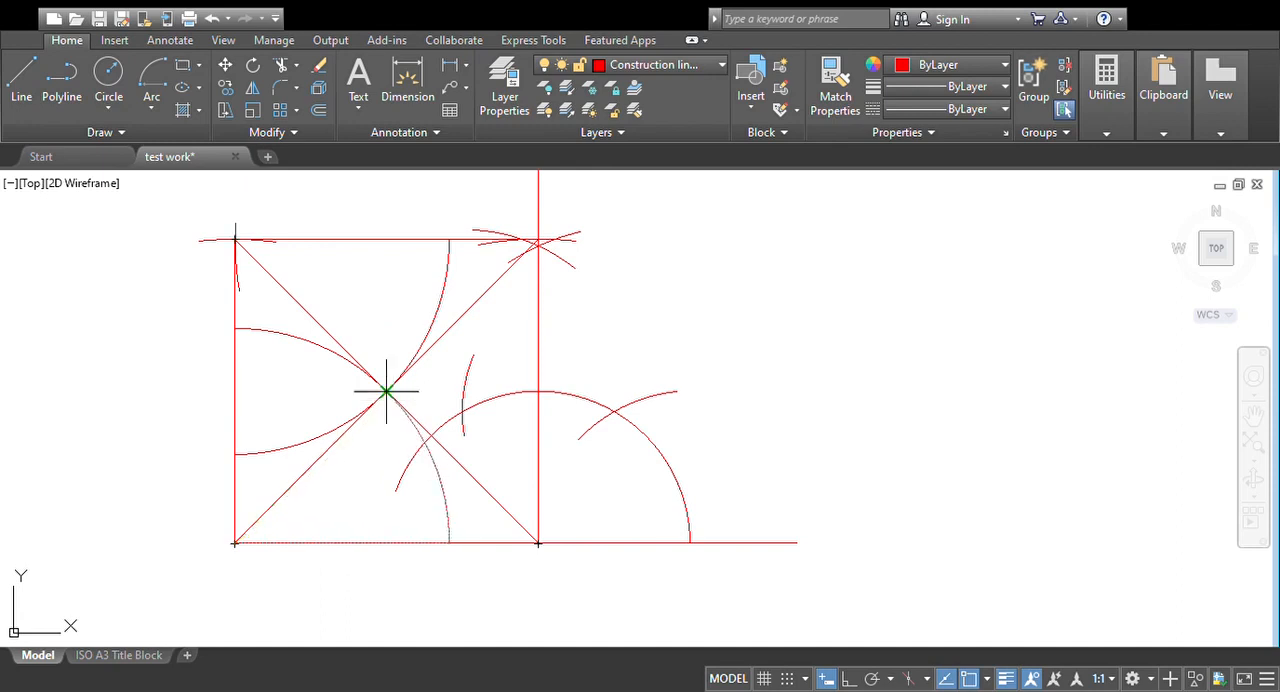
Step: Draw an arc centred on the square's lower-right corner, from the crossing of the diagonals down to the baseline
{"action": "left_click", "coordinate": [148, 108]}
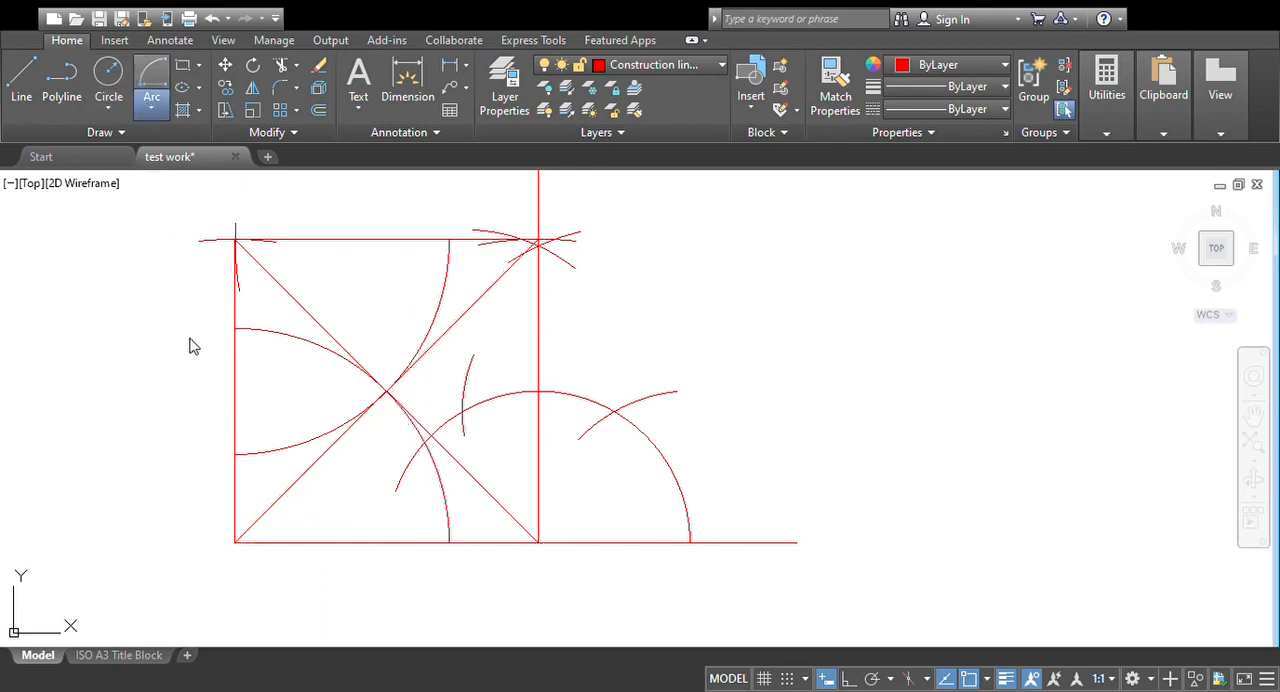
{"action": "left_click", "coordinate": [538, 543]}
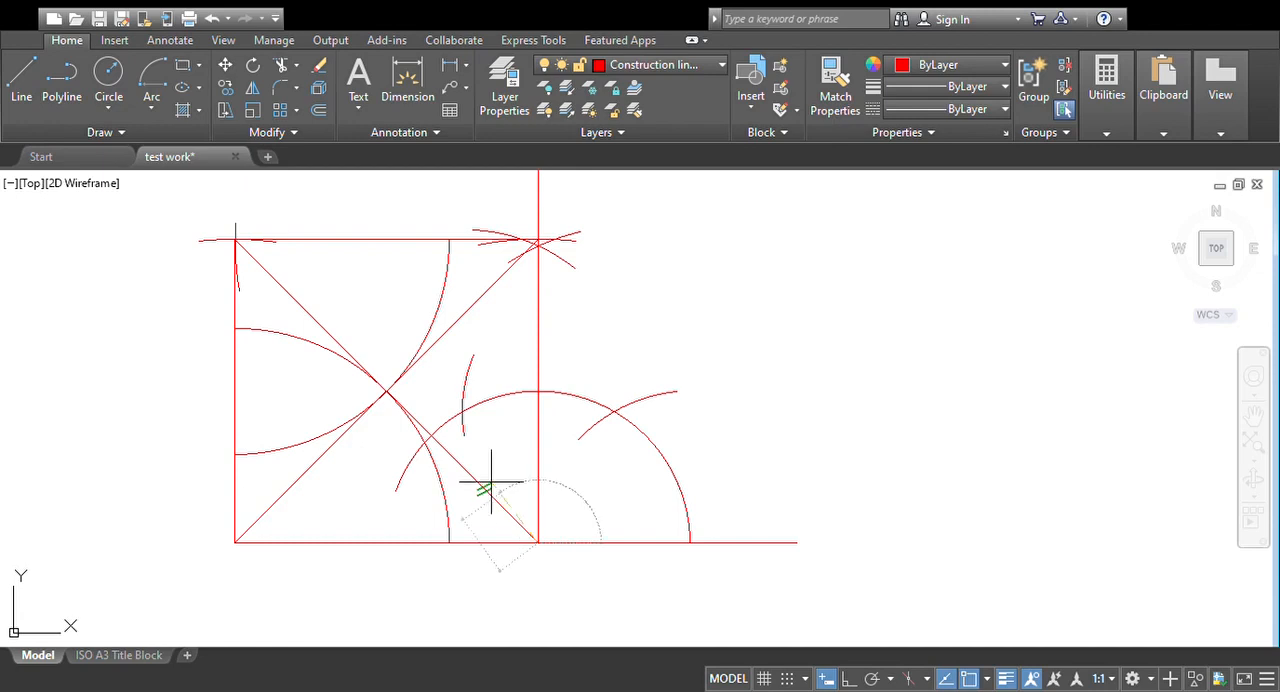
{"action": "left_click", "coordinate": [386, 392]}
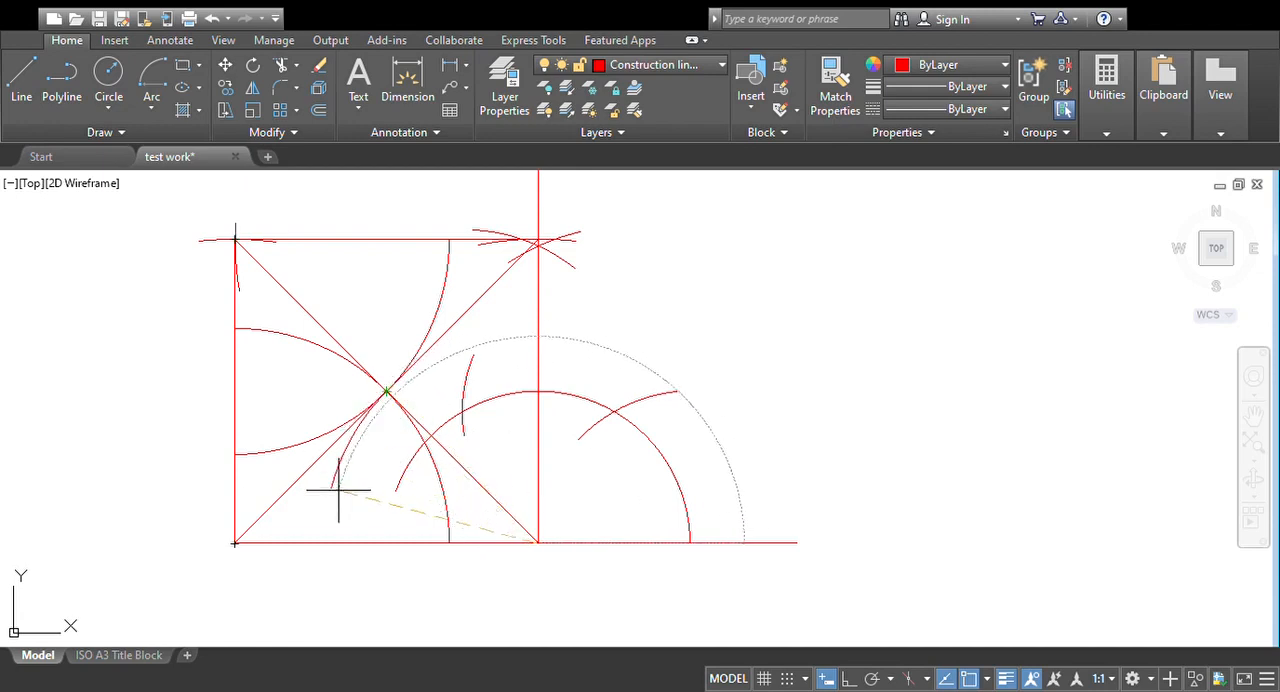
{"action": "left_click", "coordinate": [324, 543]}
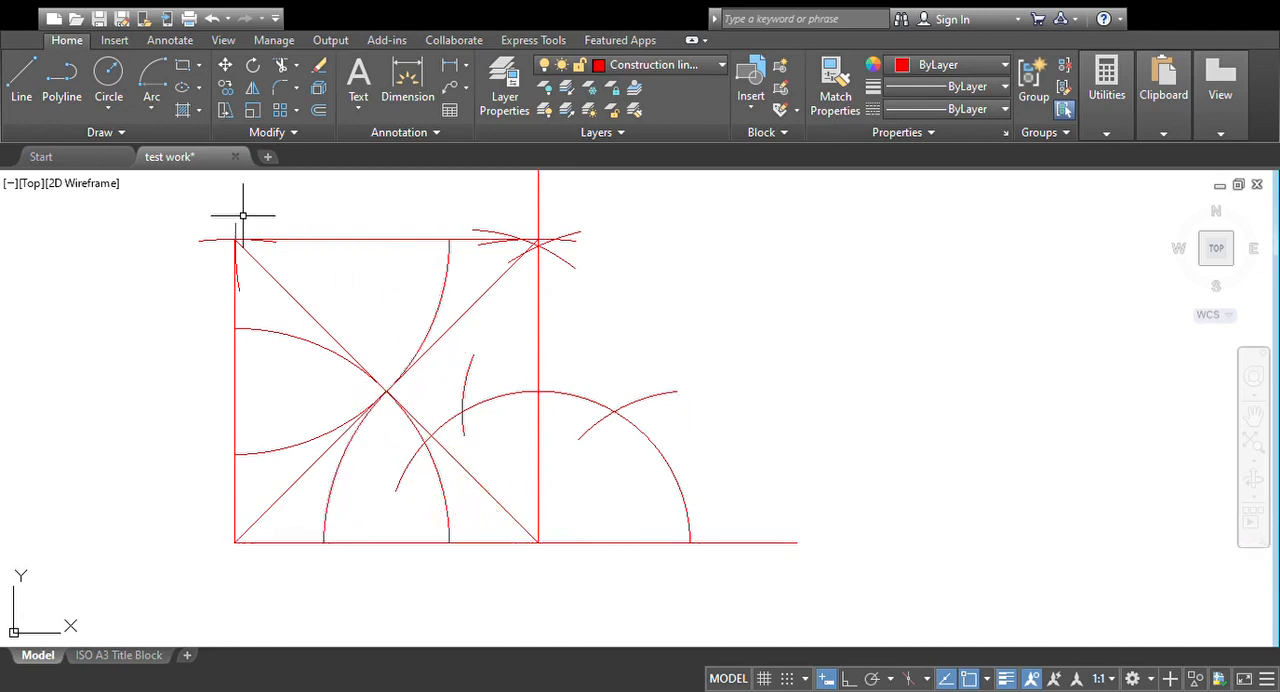
Step: Draw an arc centred on the square's lower-right corner, from the right side to the crossing of the diagonals
{"action": "left_click", "coordinate": [151, 85]}
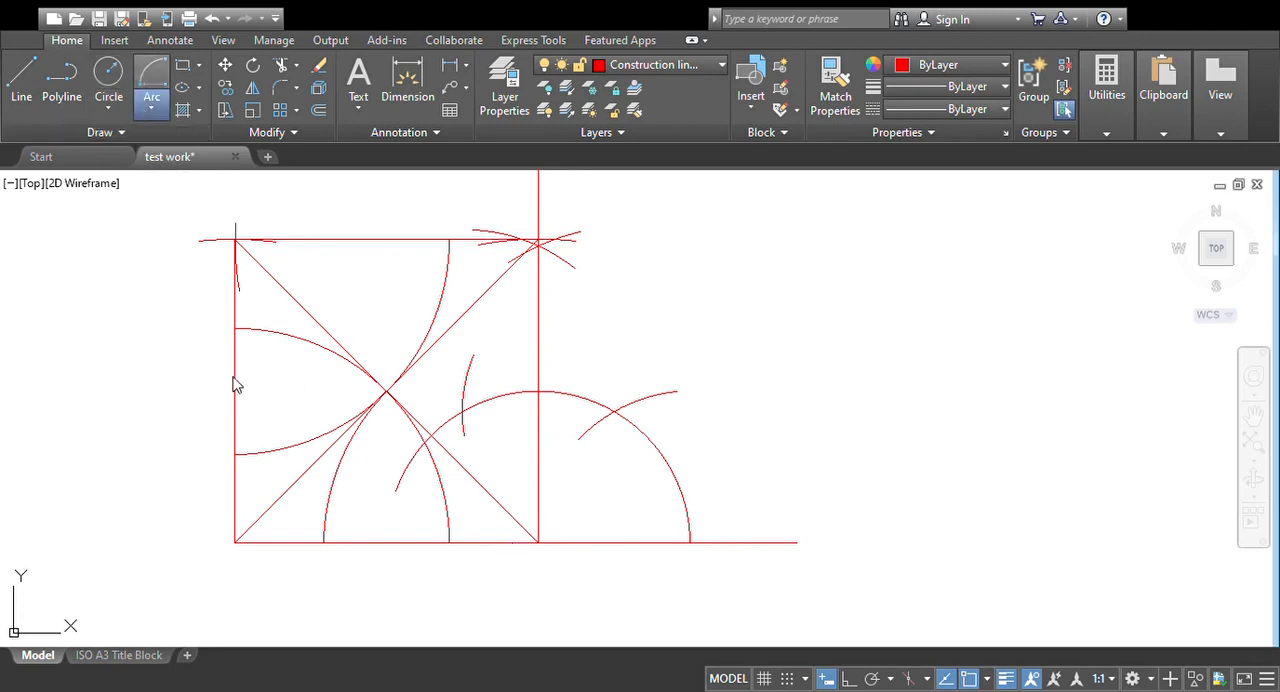
{"action": "left_click", "coordinate": [538, 543]}
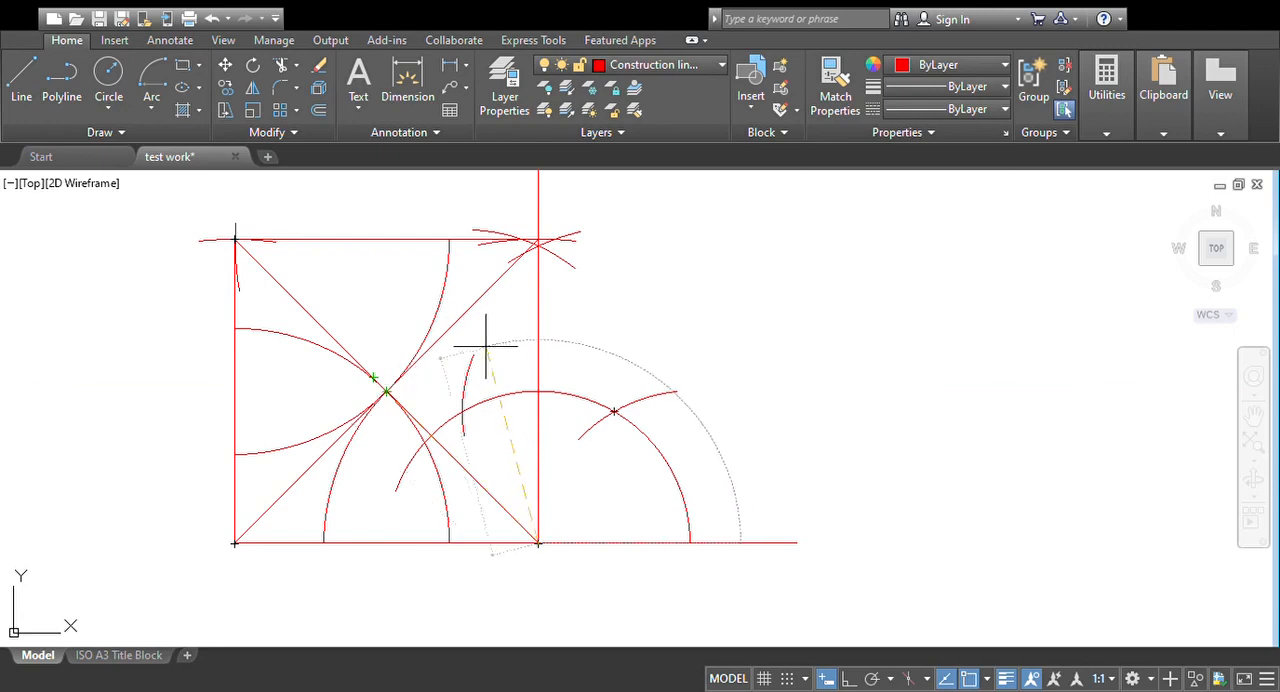
{"action": "left_click", "coordinate": [538, 328]}
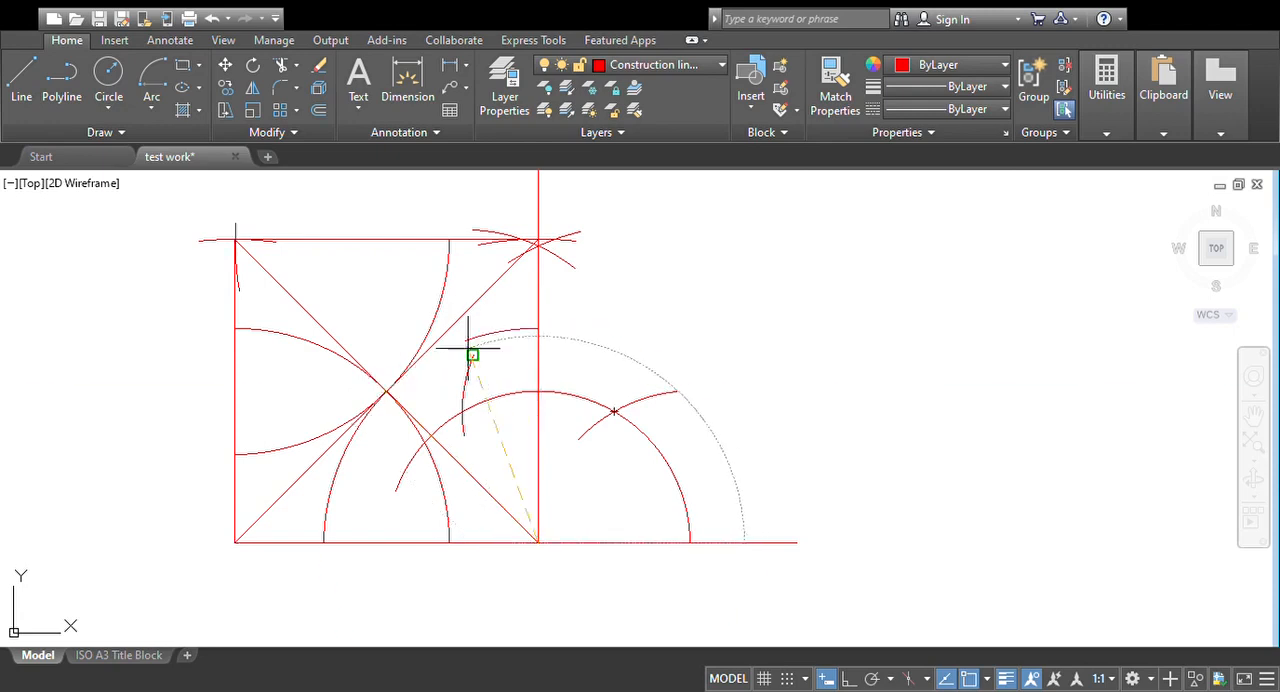
{"action": "left_click", "coordinate": [387, 391]}
Step: Draw an arc centred on the square's upper-right corner, from the crossing of the diagonals to the right side
{"action": "left_click", "coordinate": [151, 82]}
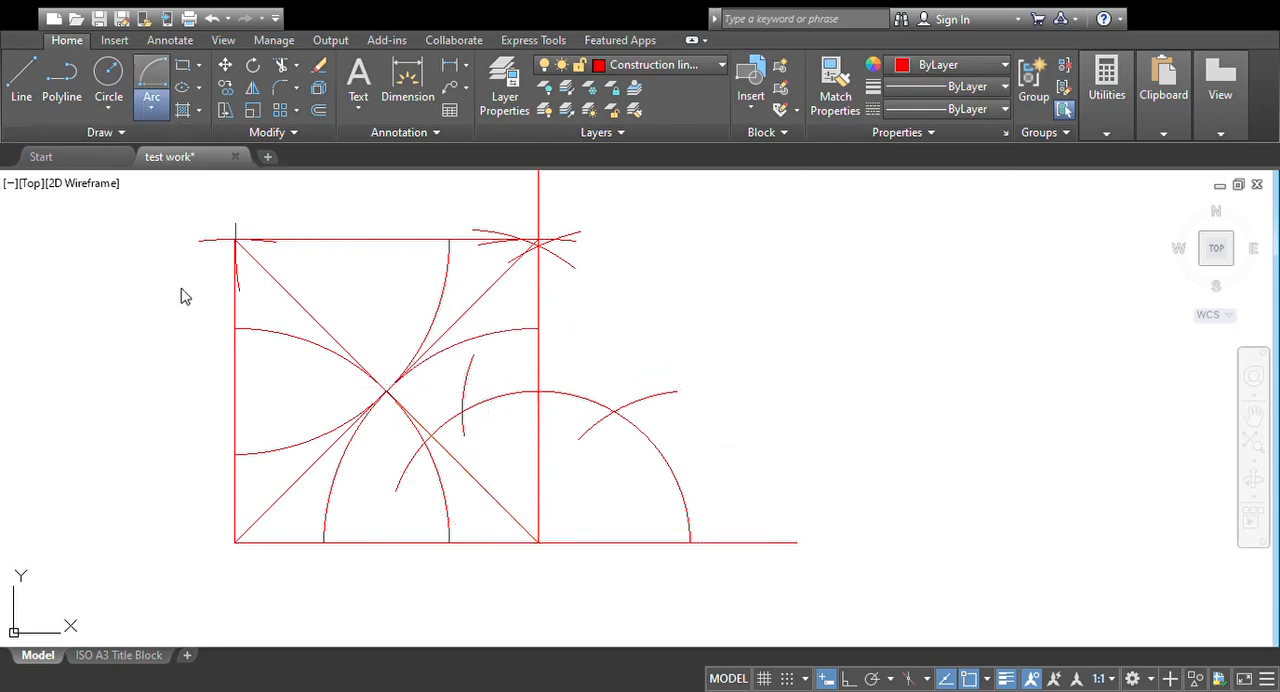
{"action": "left_click", "coordinate": [537, 240]}
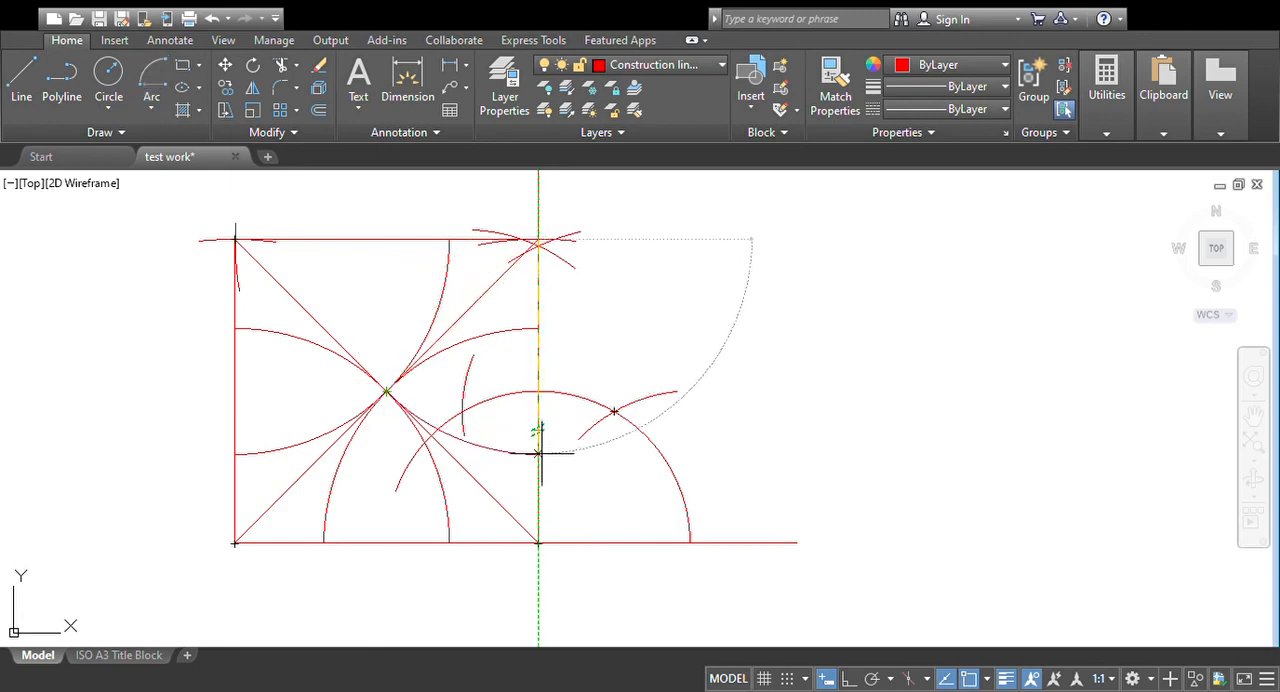
{"action": "key", "text": "Escape"}
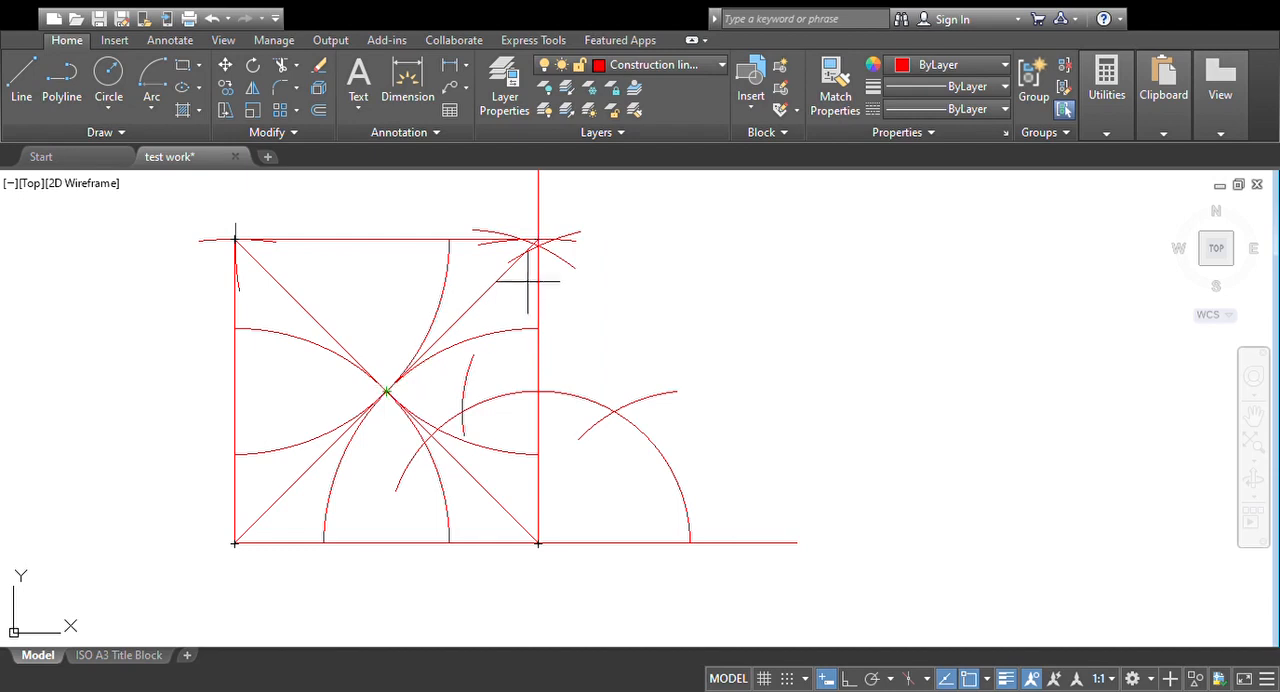
{"action": "left_click", "coordinate": [538, 240]}
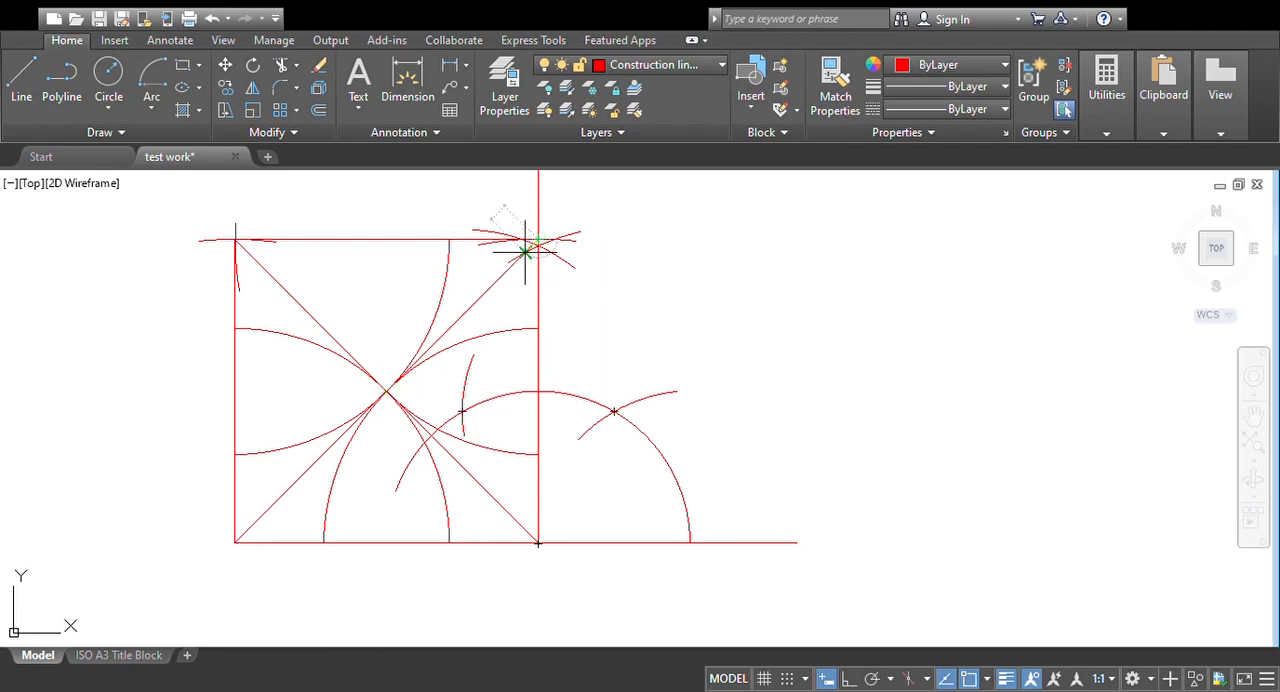
{"action": "left_click", "coordinate": [386, 390]}
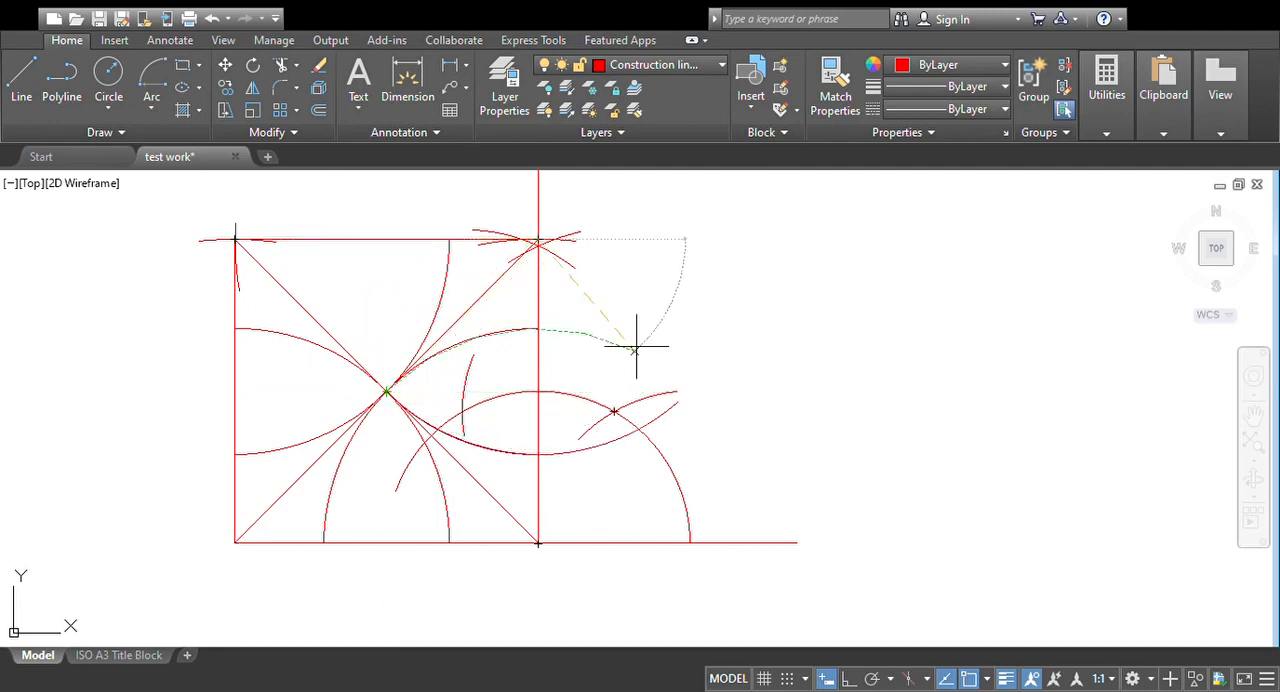
{"action": "key", "text": "Escape"}
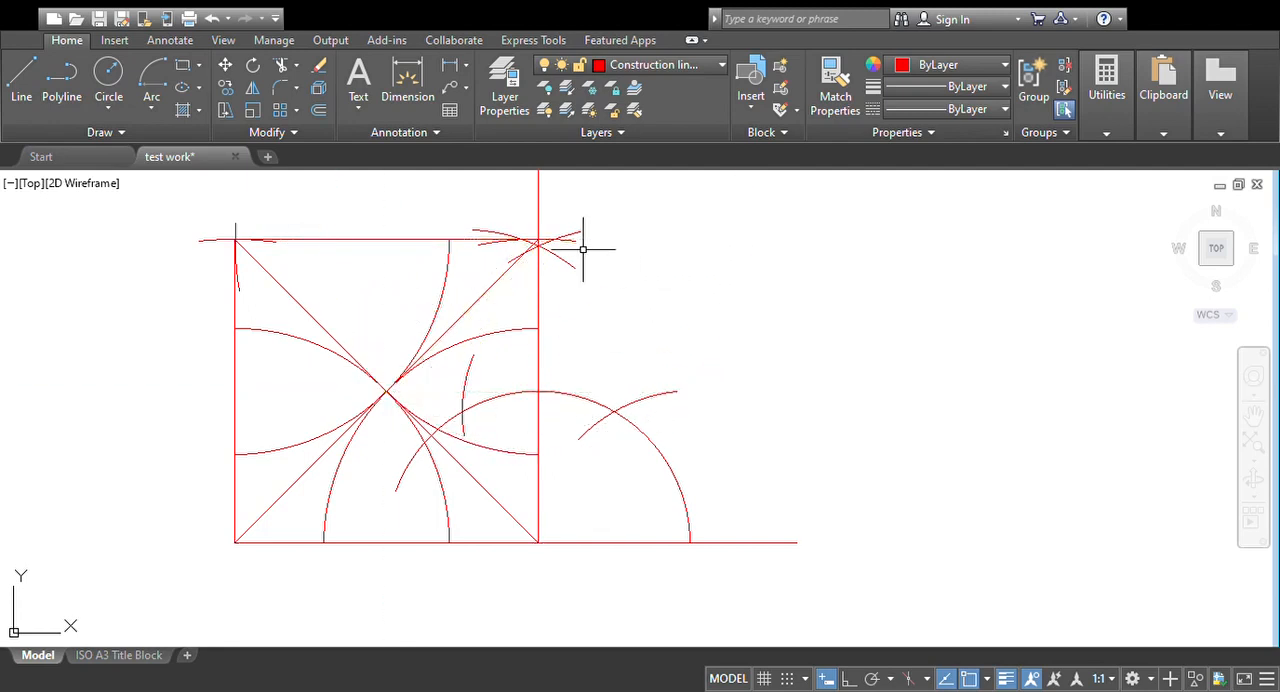
Step: Draw an arc centred on the square's upper-right corner, from the crossing of the diagonals to the top side
{"action": "left_click", "coordinate": [152, 107]}
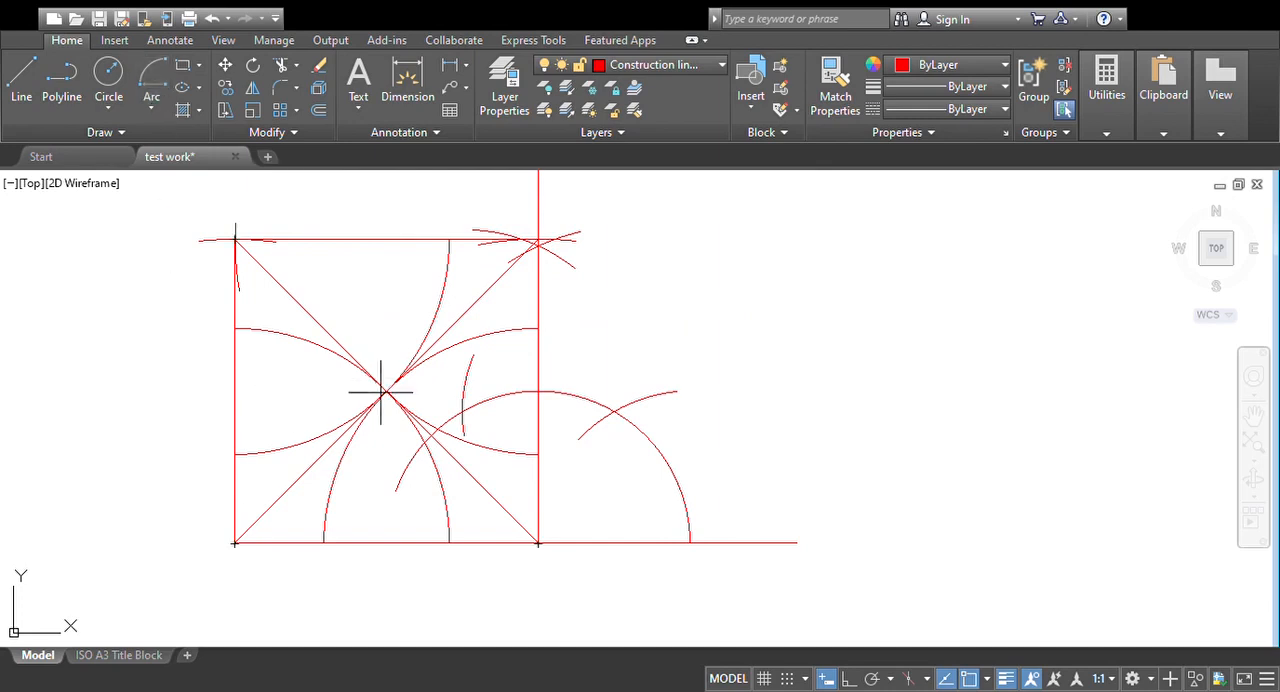
{"action": "left_click", "coordinate": [538, 240]}
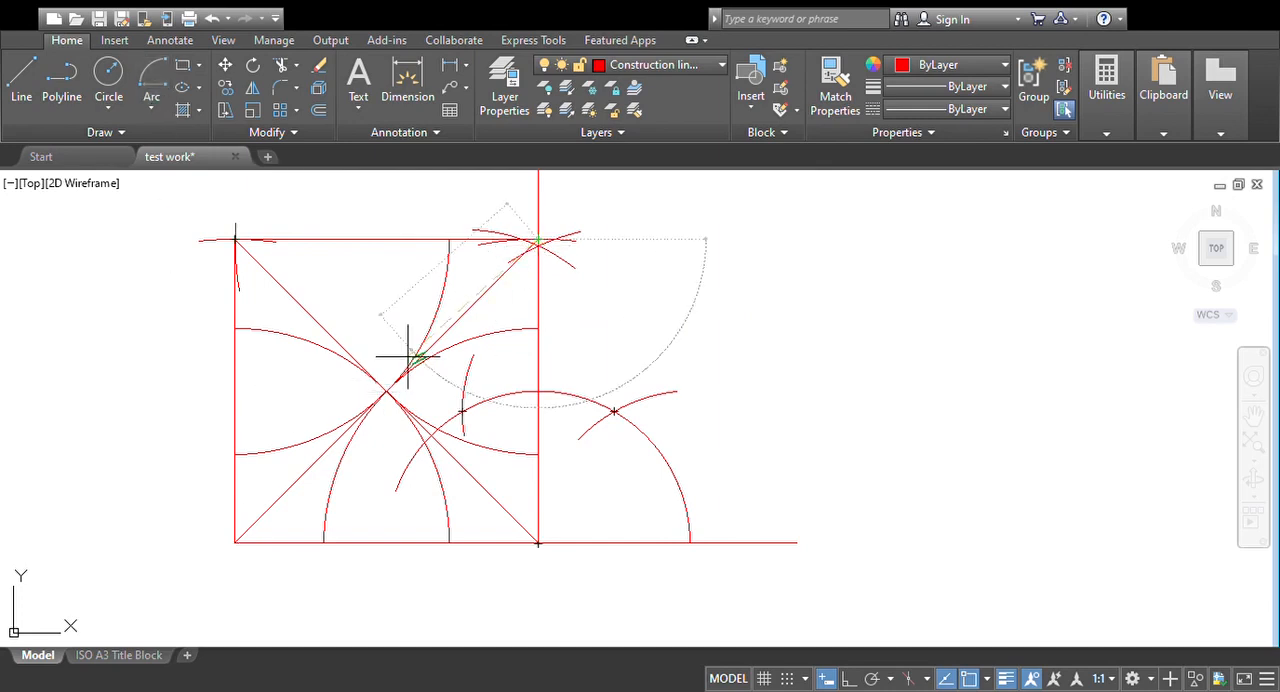
{"action": "left_click", "coordinate": [386, 390]}
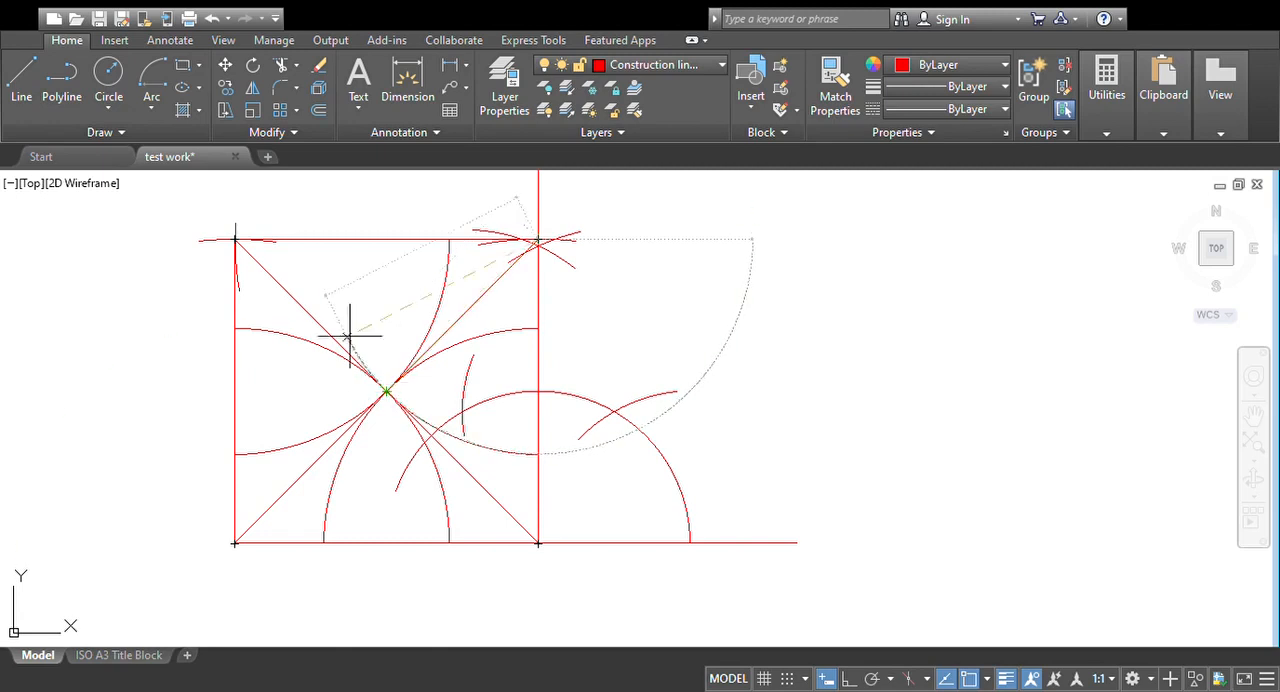
{"action": "left_click", "coordinate": [323, 240]}
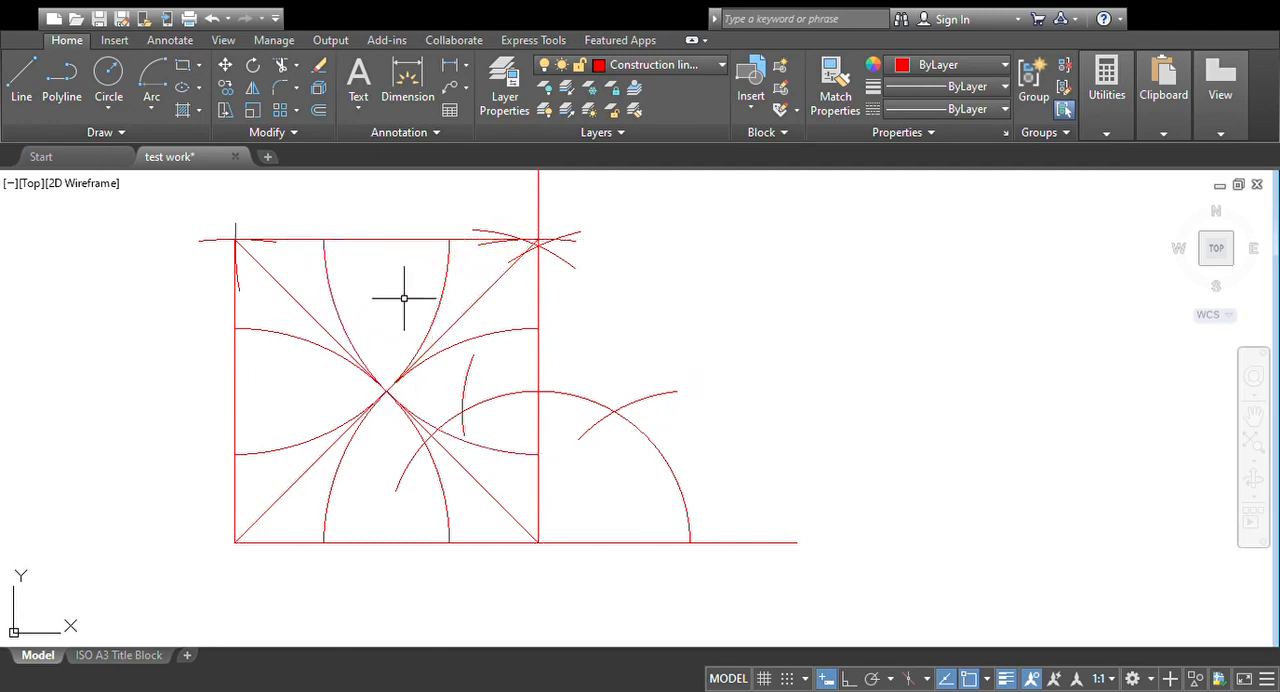
Step: Draw a closed octagon on the Object lines layer, joining the eight points where the corner-centred arcs meet the square's sides
{"action": "left_click", "coordinate": [647, 69]}
{"action": "left_click", "coordinate": [647, 229]}
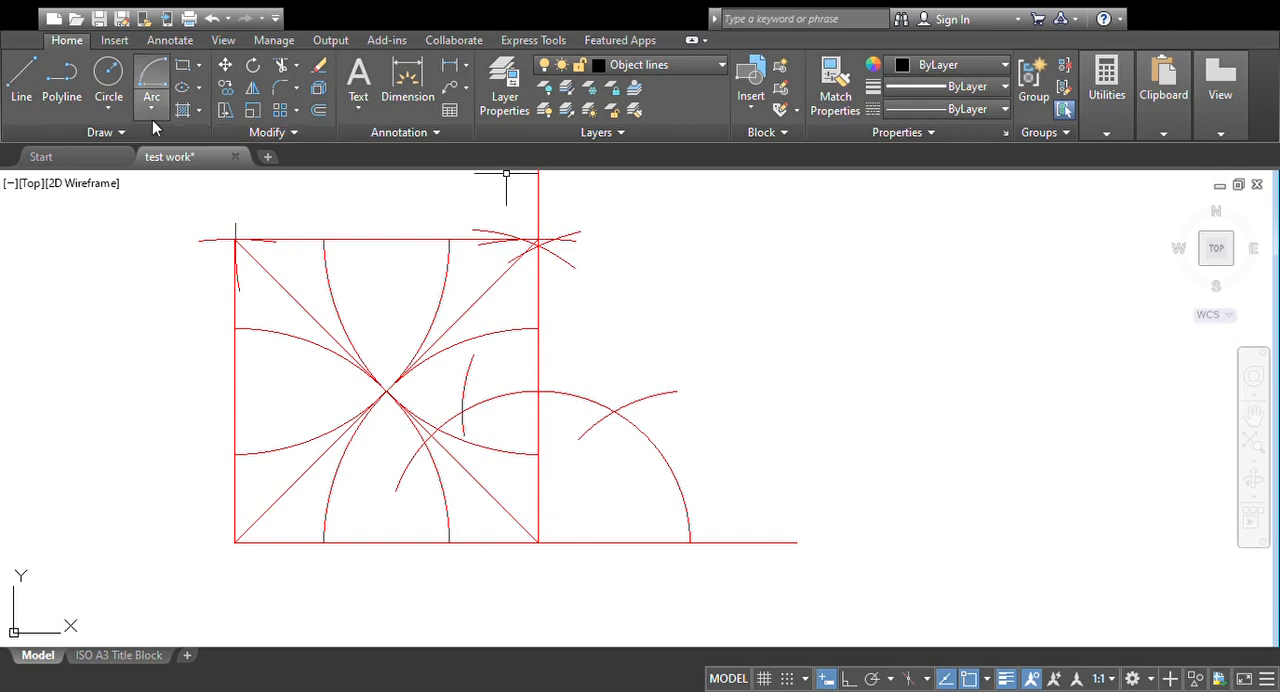
{"action": "left_click", "coordinate": [22, 100]}
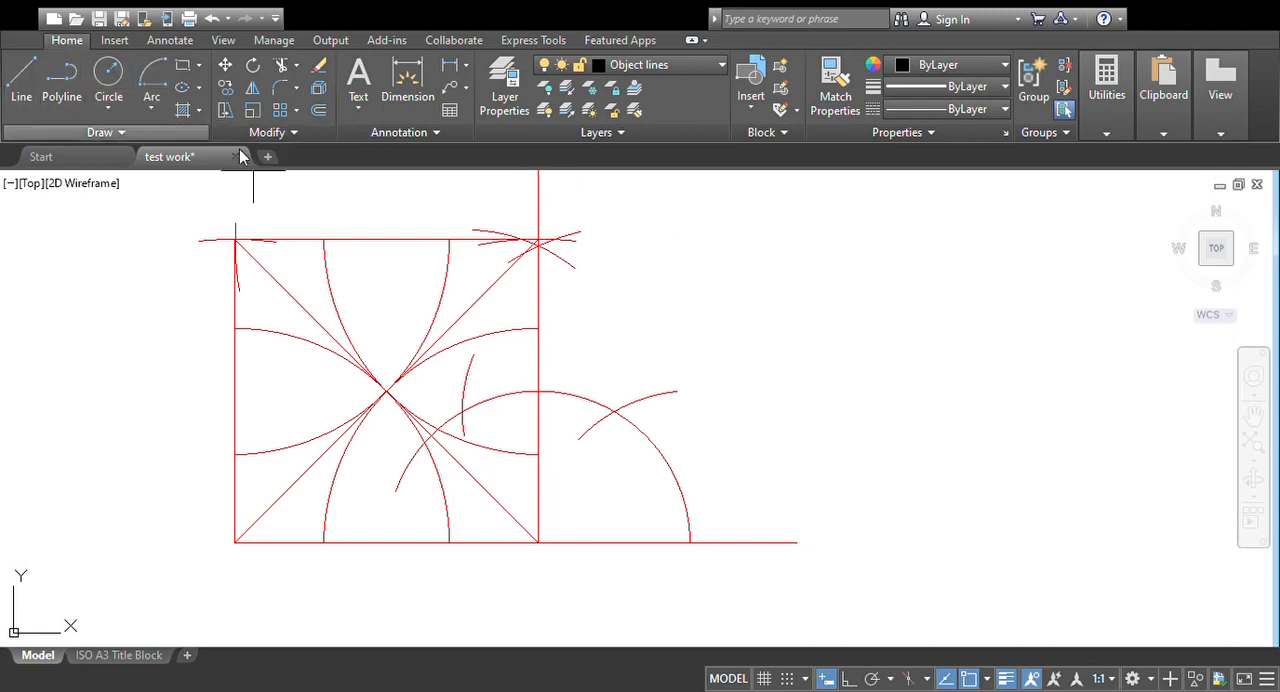
{"action": "left_click", "coordinate": [323, 239]}
{"action": "left_click", "coordinate": [235, 327]}
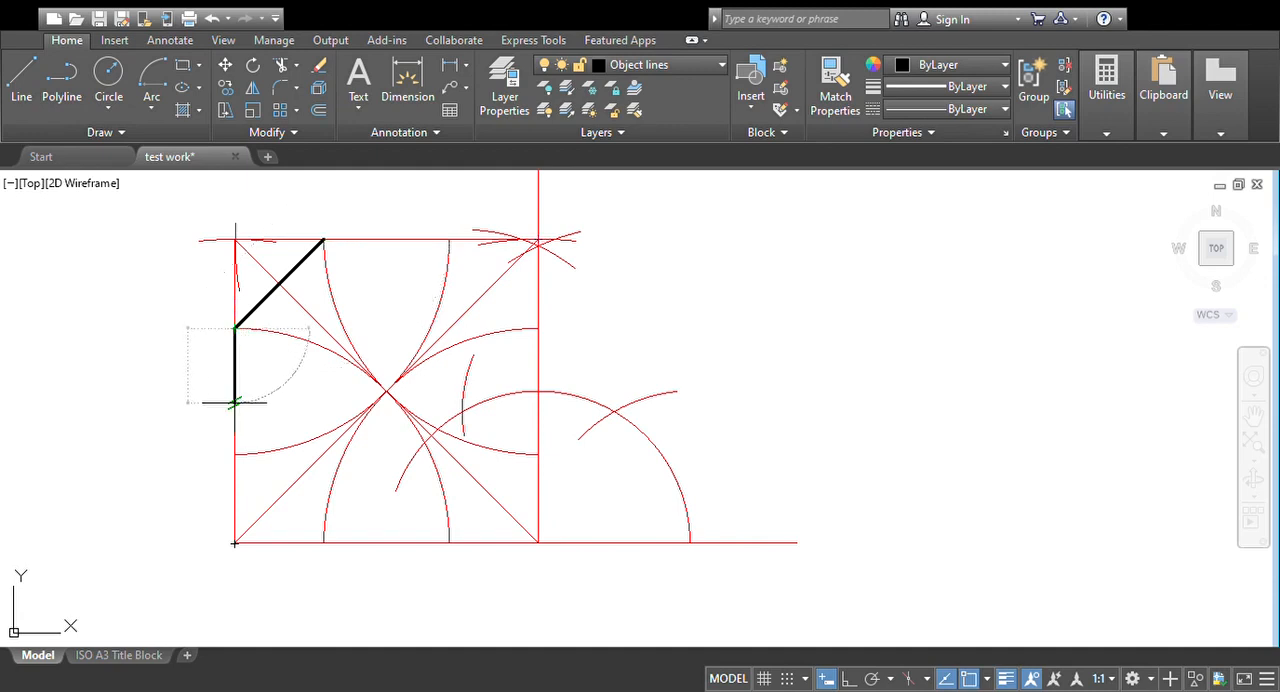
{"action": "left_click", "coordinate": [235, 455]}
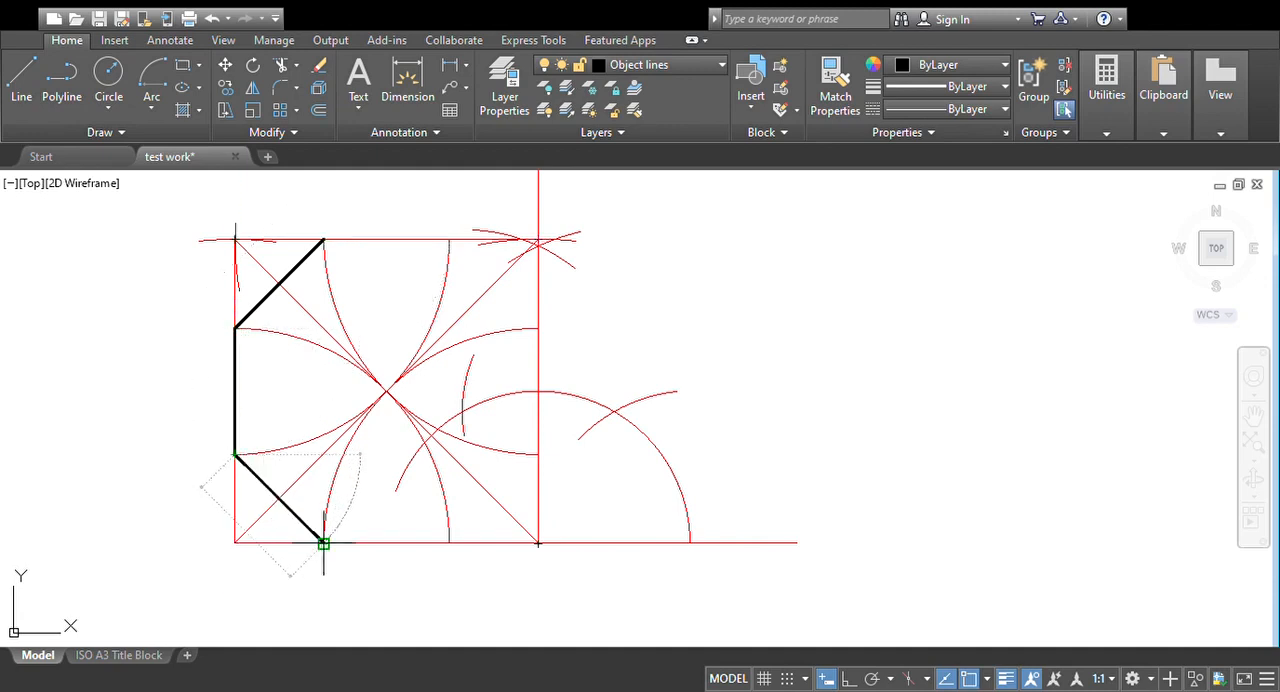
{"action": "left_click", "coordinate": [323, 543]}
{"action": "left_click", "coordinate": [449, 543]}
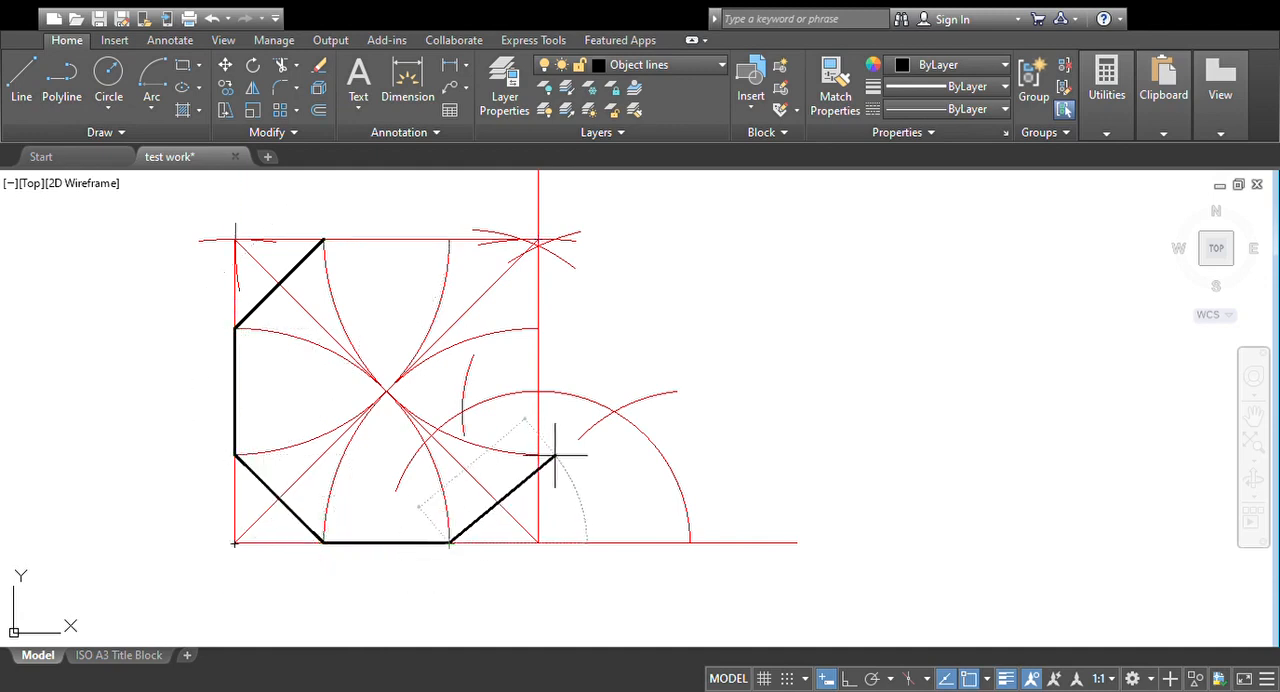
{"action": "left_click", "coordinate": [538, 455]}
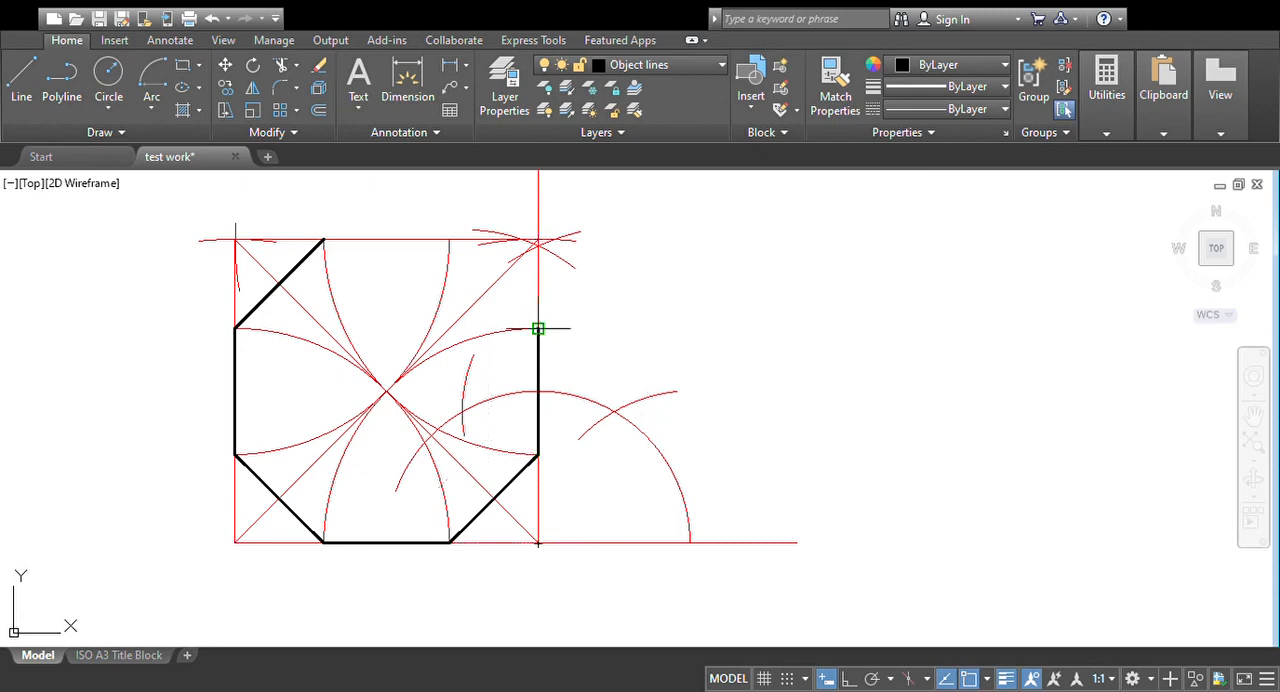
{"action": "left_click", "coordinate": [538, 328]}
{"action": "left_click", "coordinate": [449, 240]}
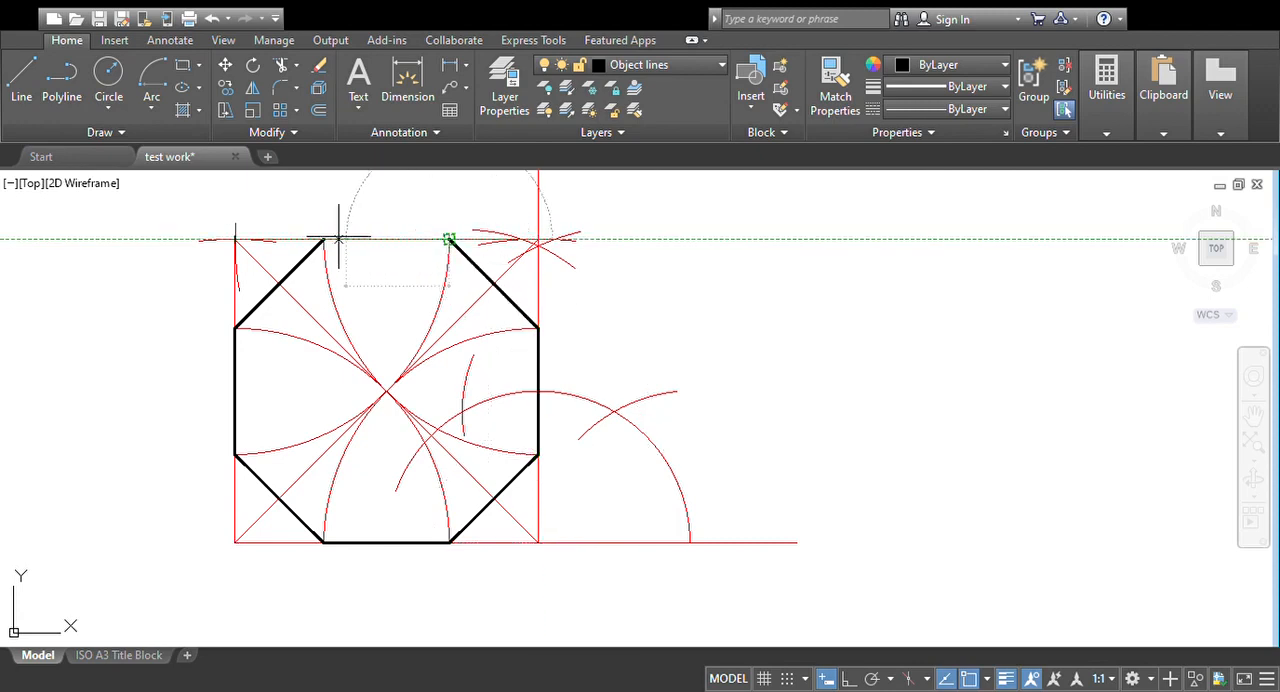
{"action": "left_click", "coordinate": [323, 240]}
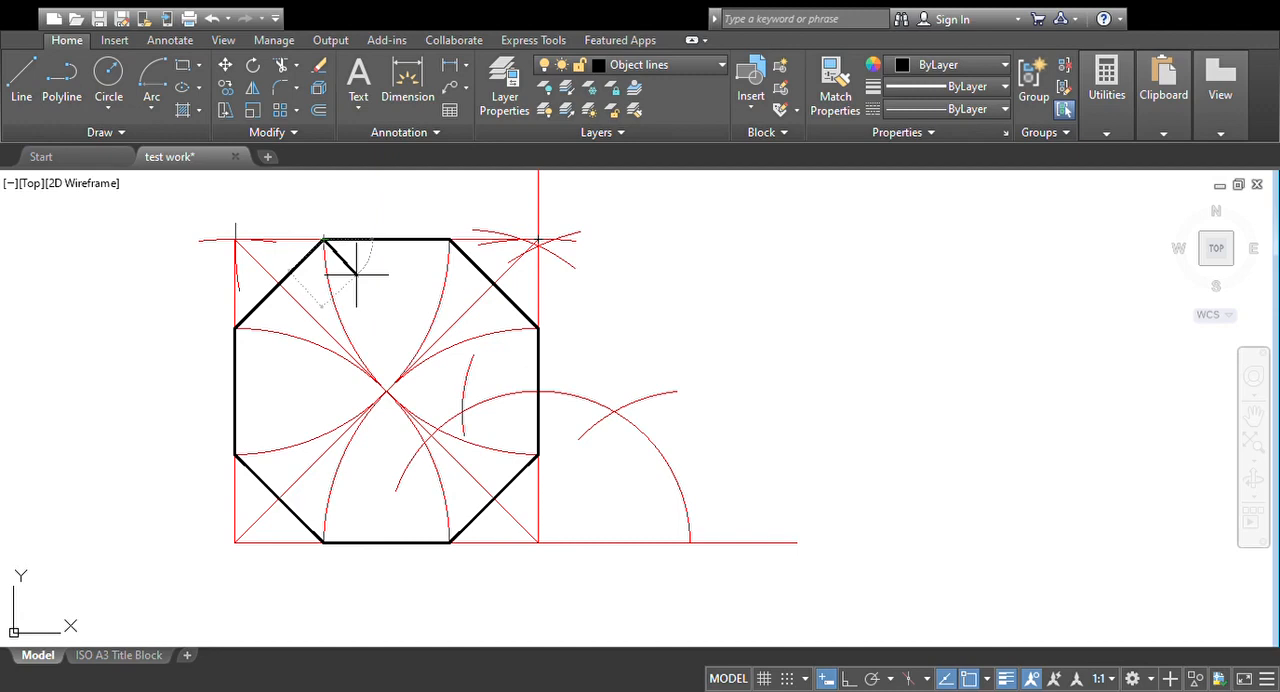
{"action": "key", "text": "Escape"}
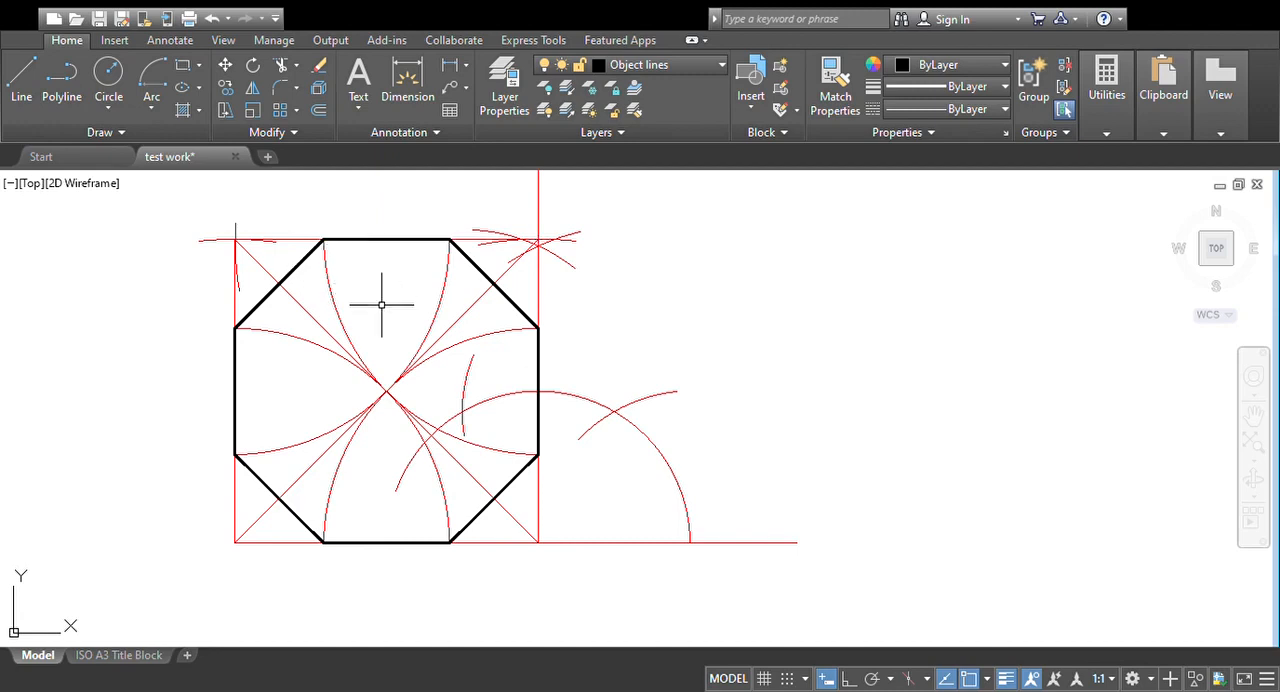